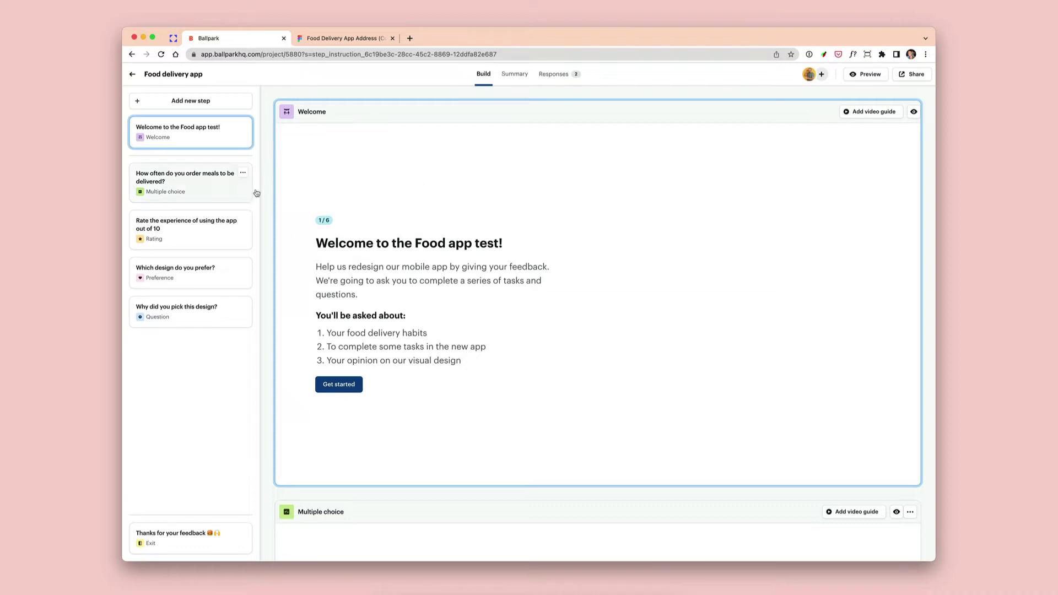
Bring up the Food Delivery App Address prototype in Figma and pan right across its frames to the Cart screen.
scroll(294, 197, "down", 2)
scroll(293, 196, "down", 7)
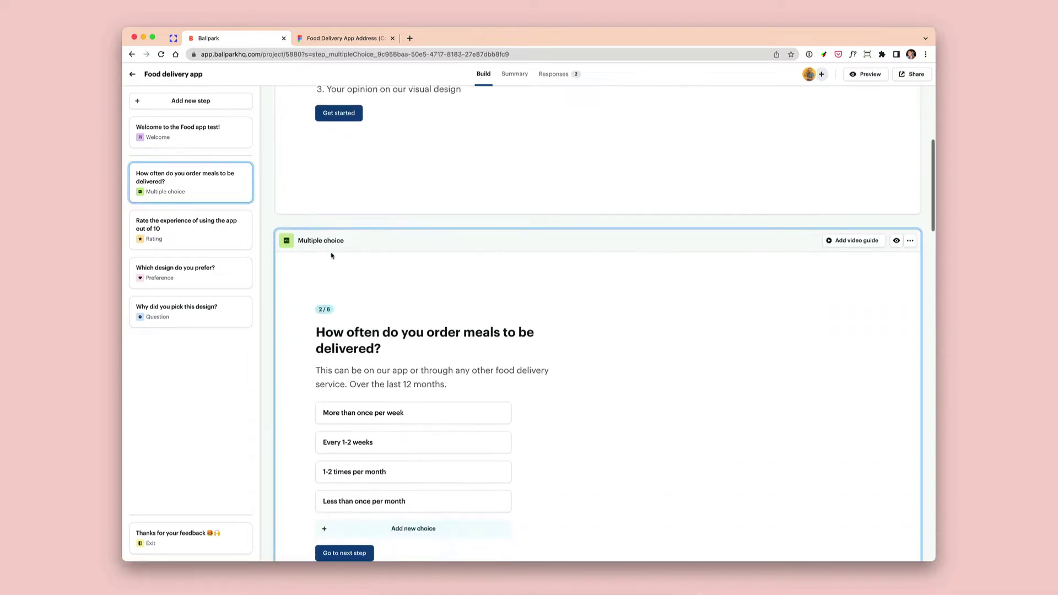
scroll(406, 307, "down", 8)
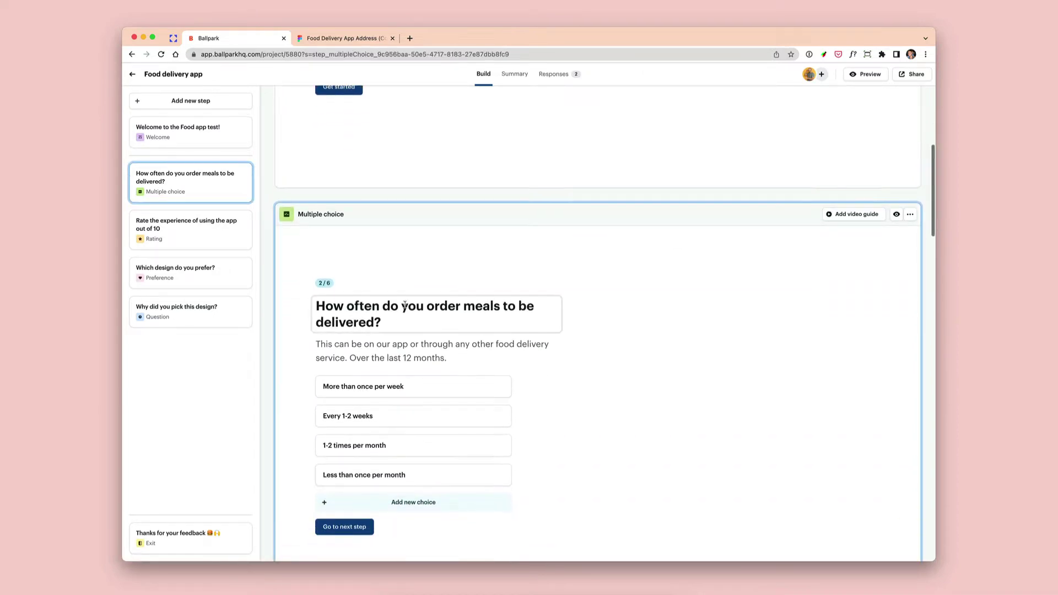
scroll(406, 308, "down", 14)
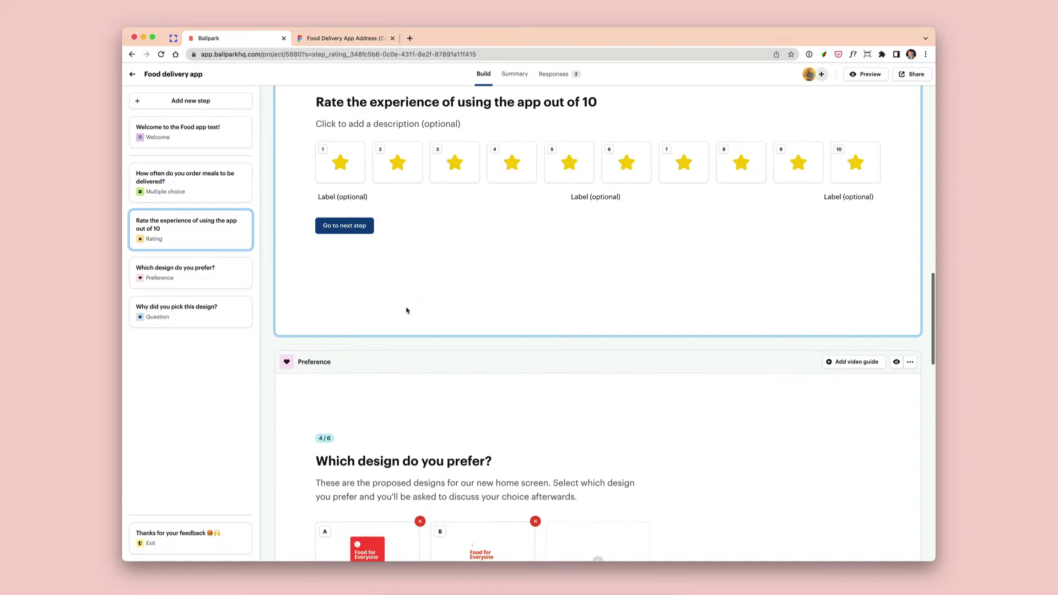
scroll(406, 309, "up", 13)
scroll(407, 309, "up", 20)
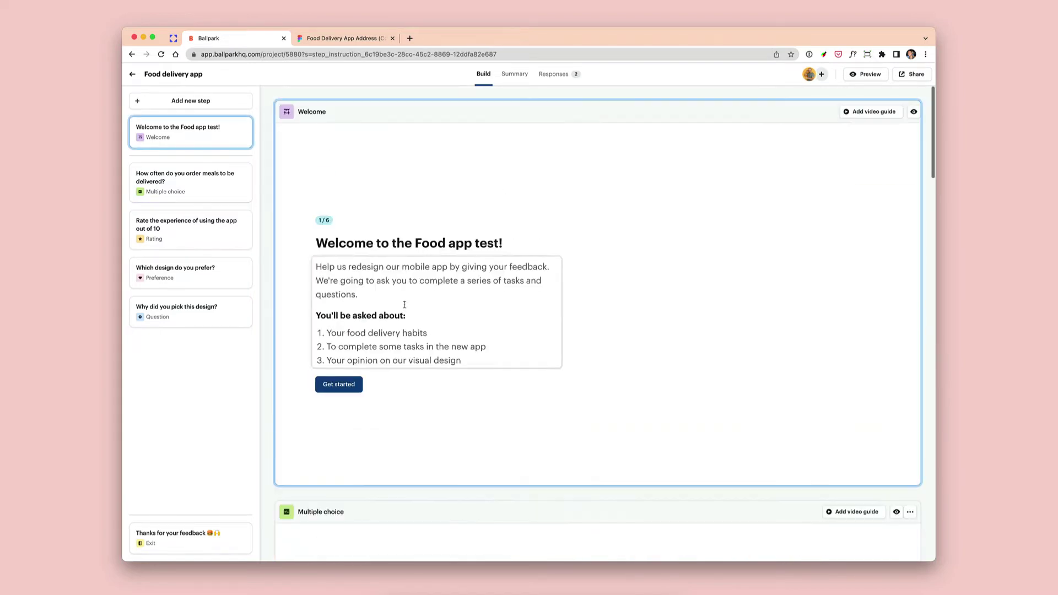
left_click(365, 42)
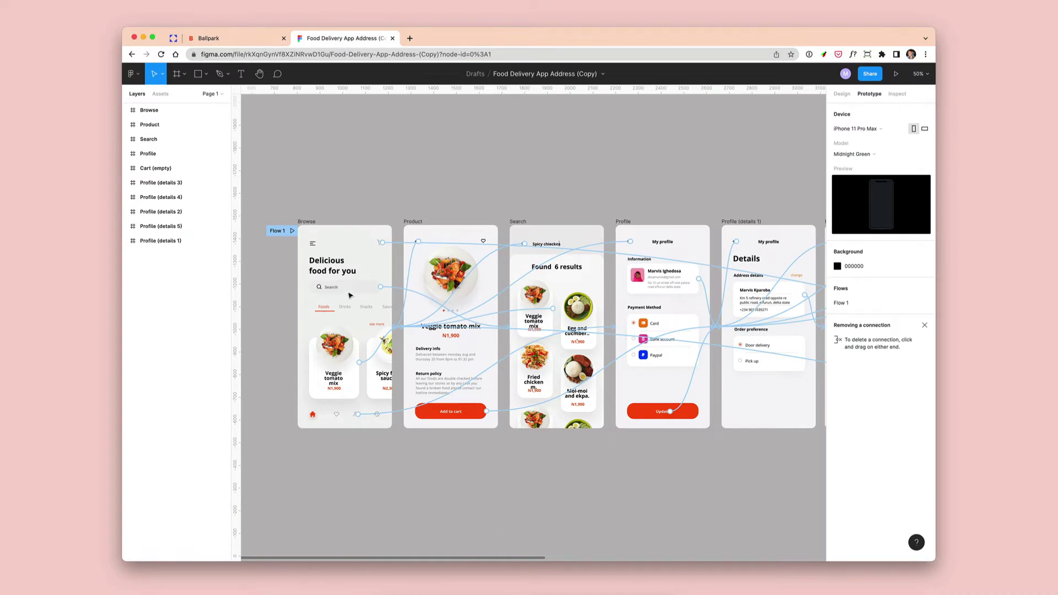
scroll(600, 186, "right", 10)
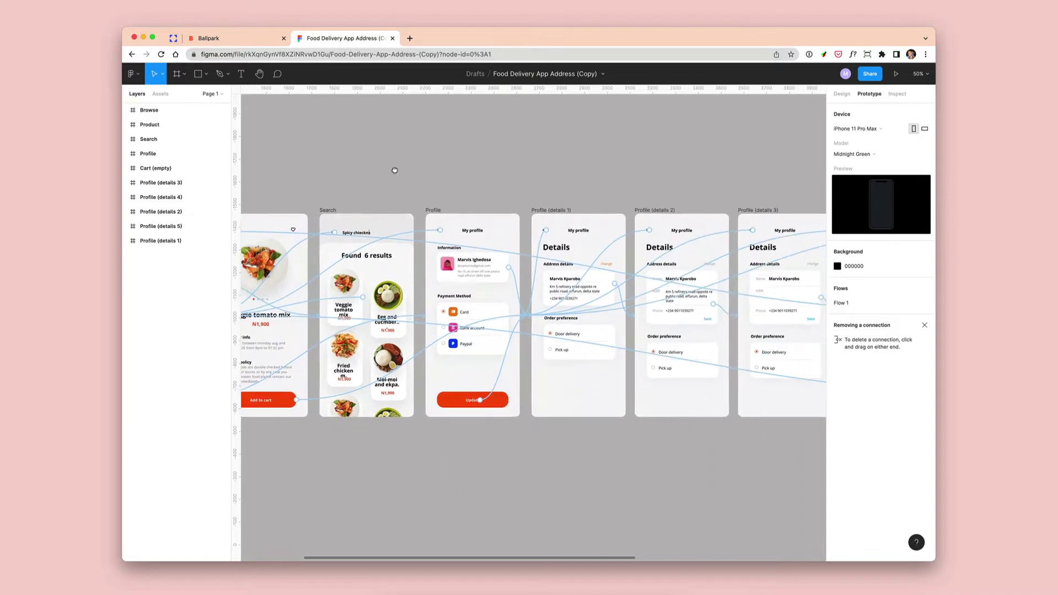
scroll(481, 167, "right", 5)
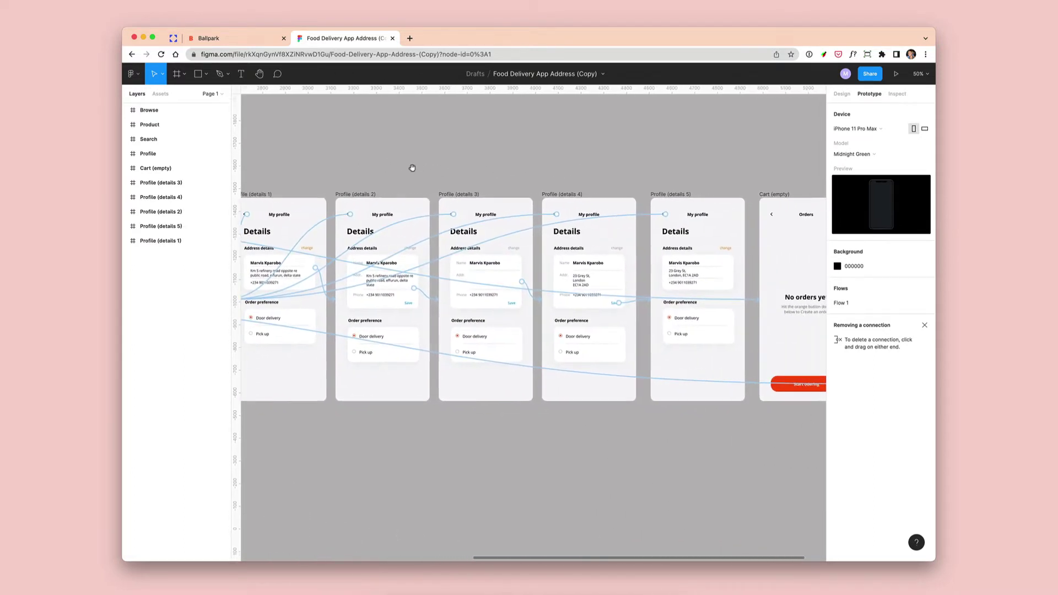
scroll(656, 167, "right", 2)
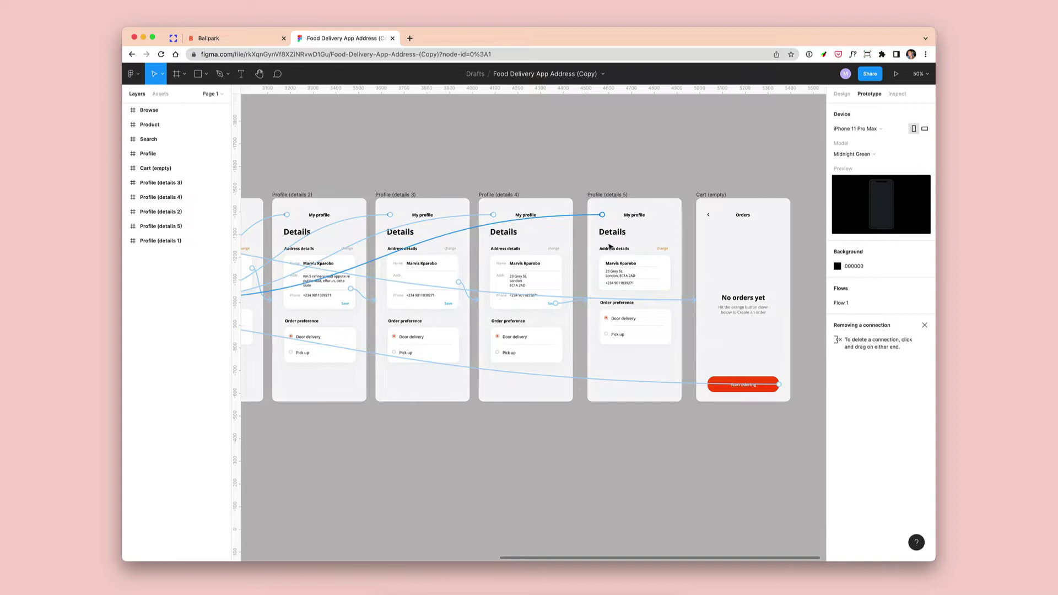
Add a Prototype task titled 'Find the profile section and then change your address' with the note 'We will ask a few questions after you have finished the task'.
left_click(229, 37)
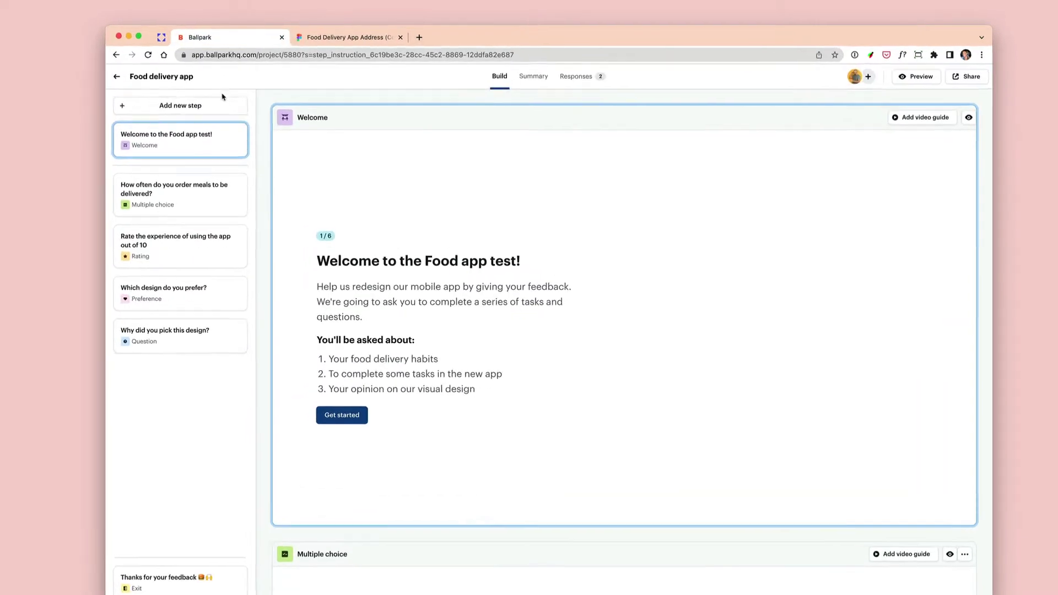
left_click(226, 99)
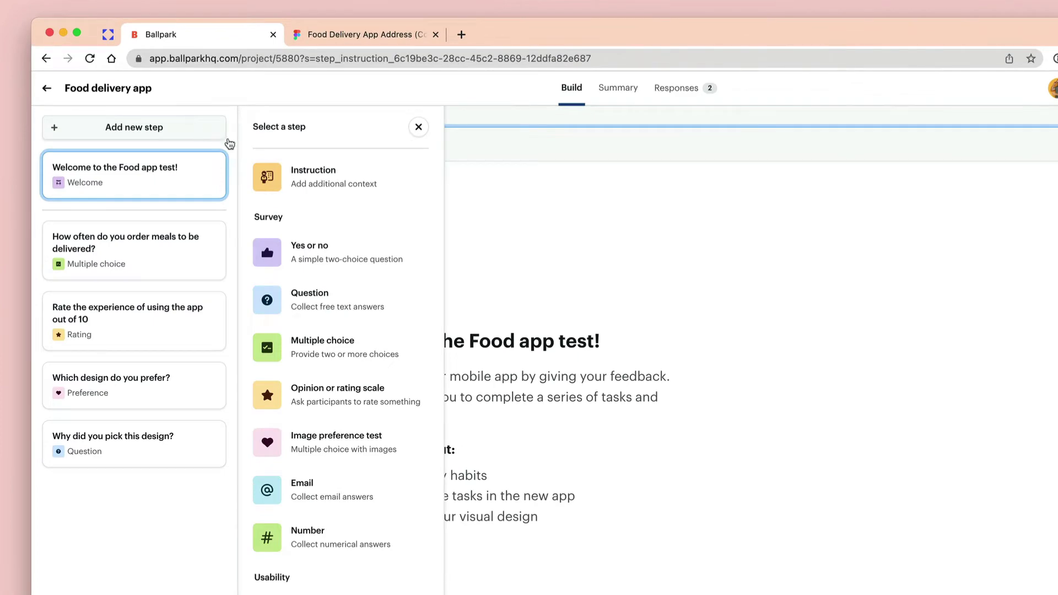
left_click(353, 491)
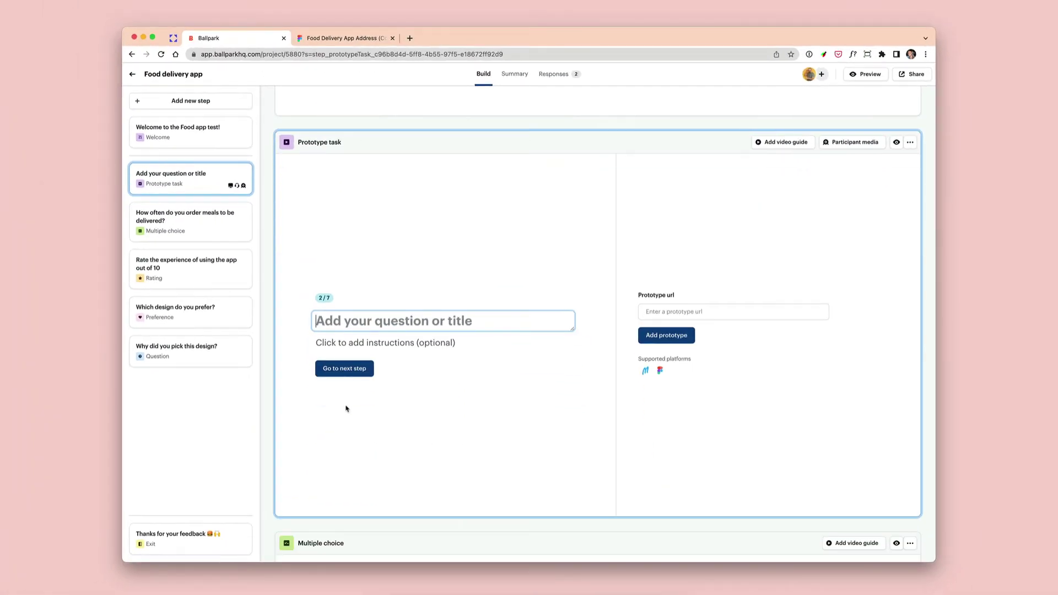
type("Find the pro")
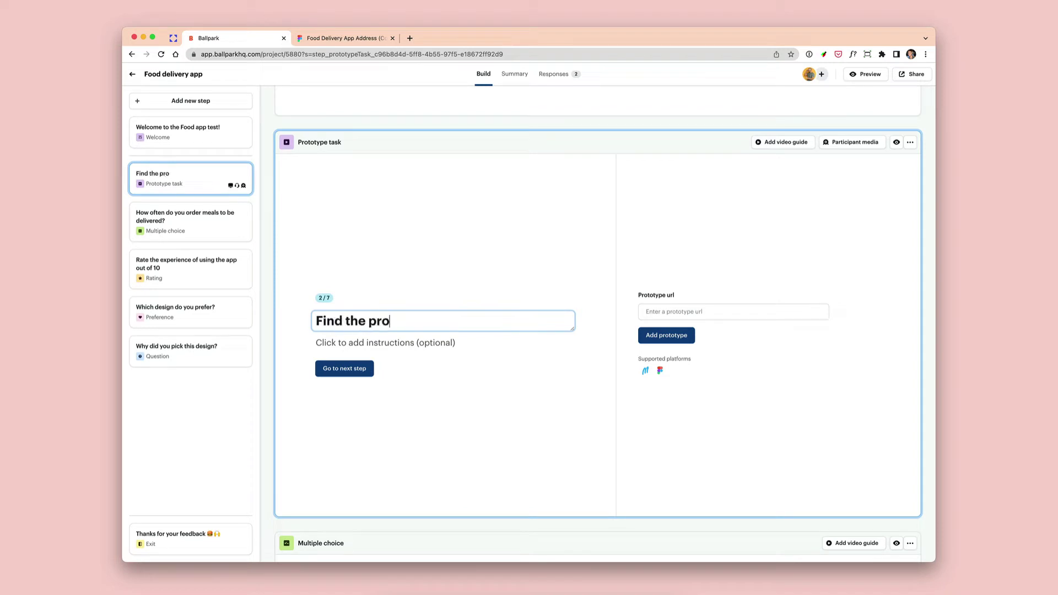
type("file section and ")
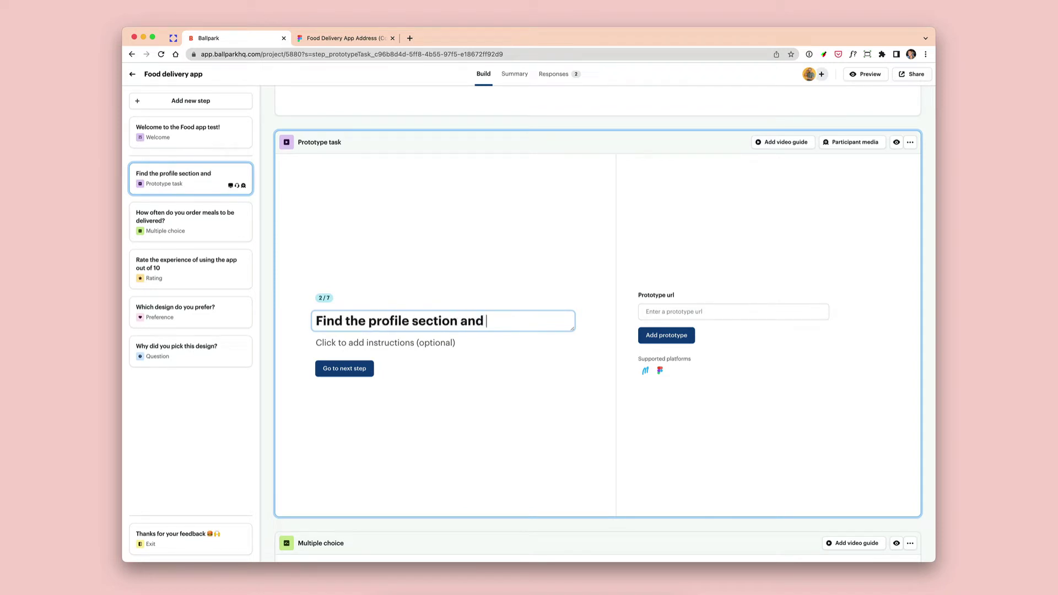
type("then chang")
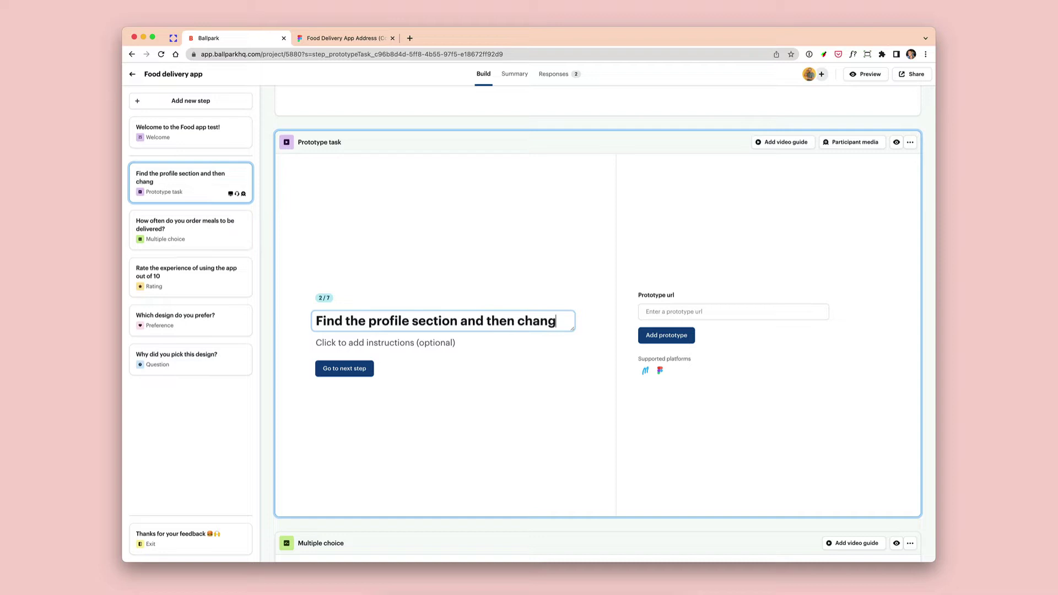
type("e your address")
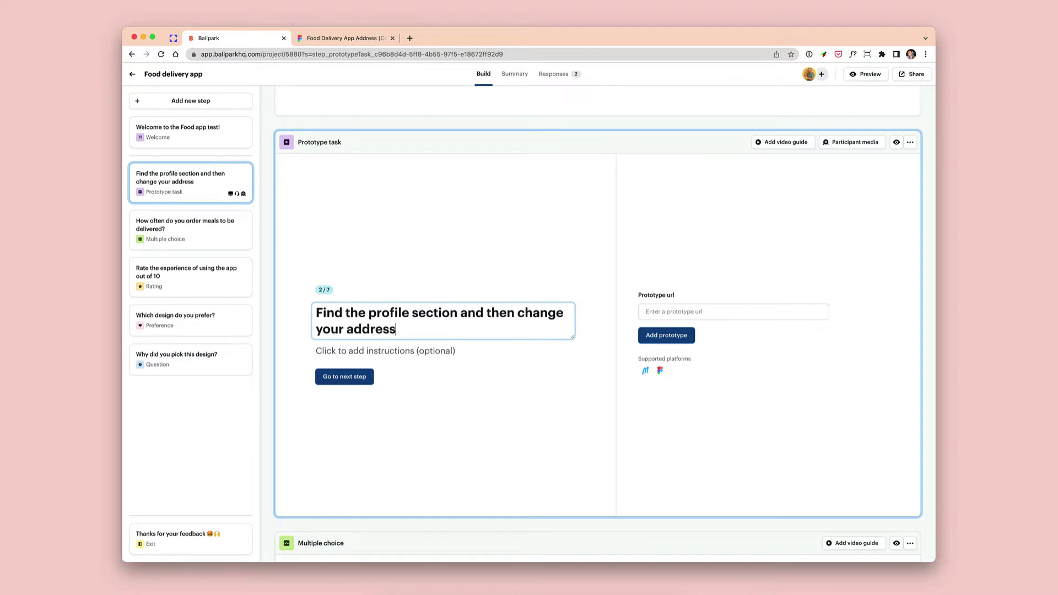
left_click(349, 350)
type("We ")
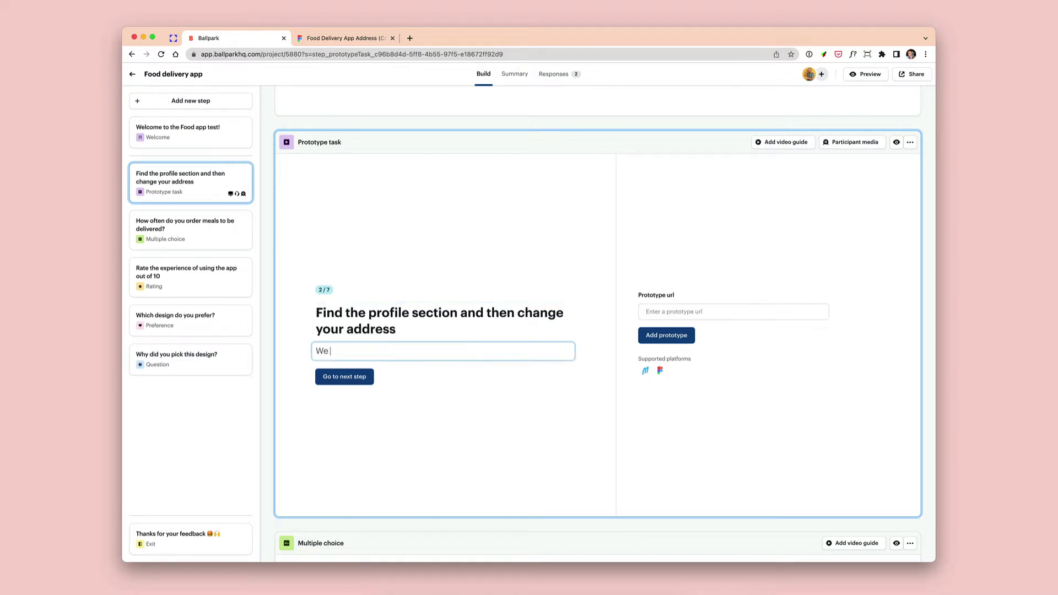
type("will ask a few questions after you ha")
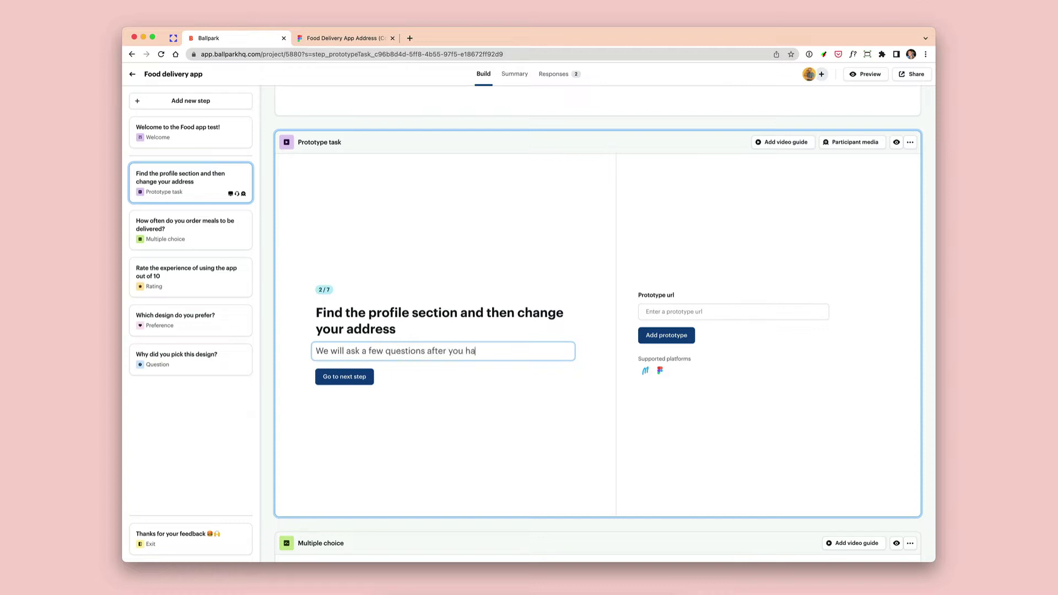
type("ve finished the task")
Copy the Figma prototype's share link, keeping access as anyone with the link can view.
left_click(343, 39)
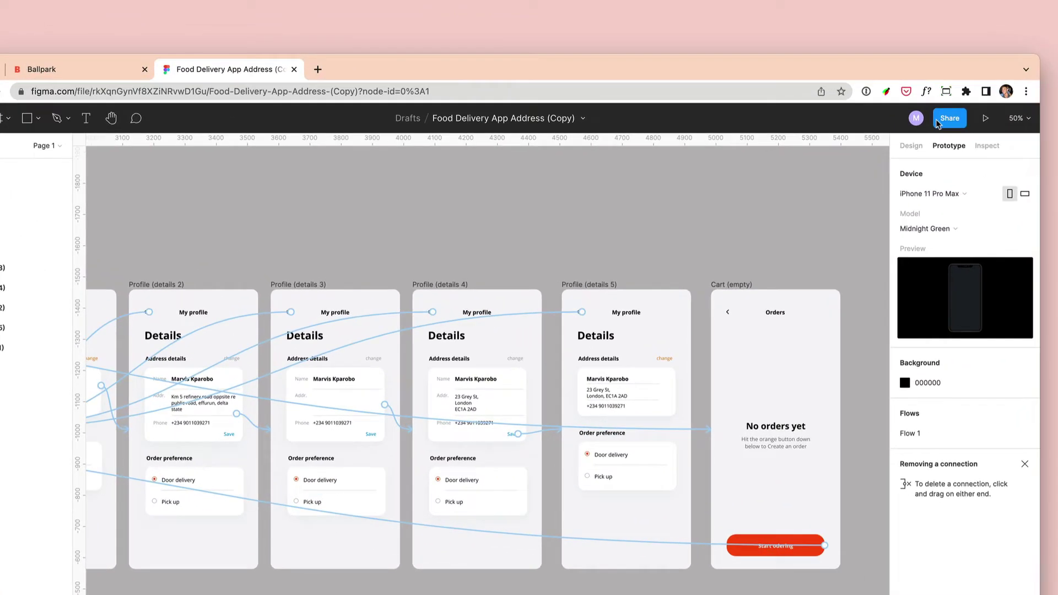
left_click(938, 122)
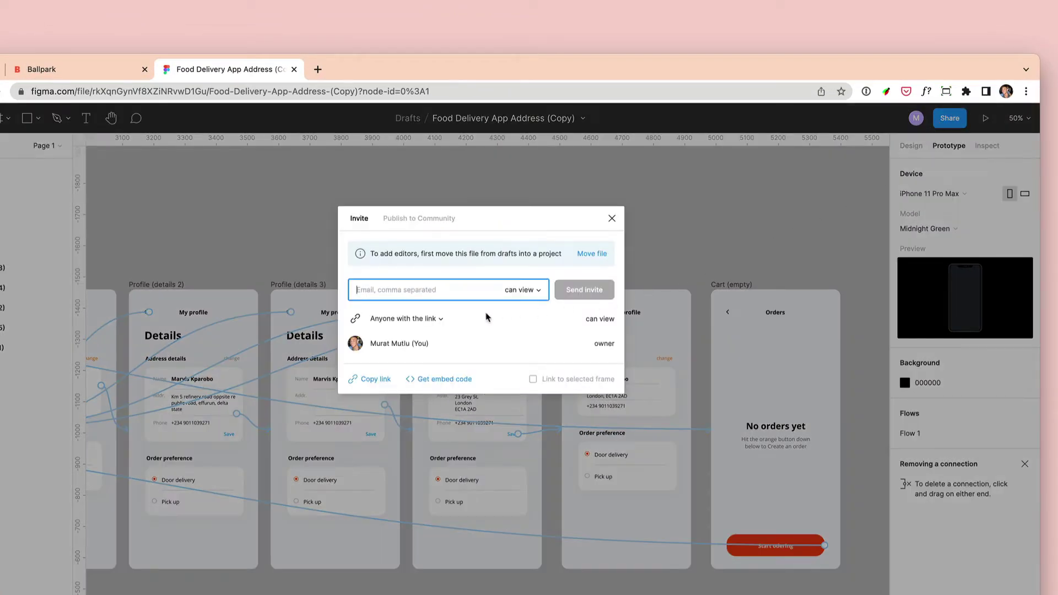
left_click(432, 323)
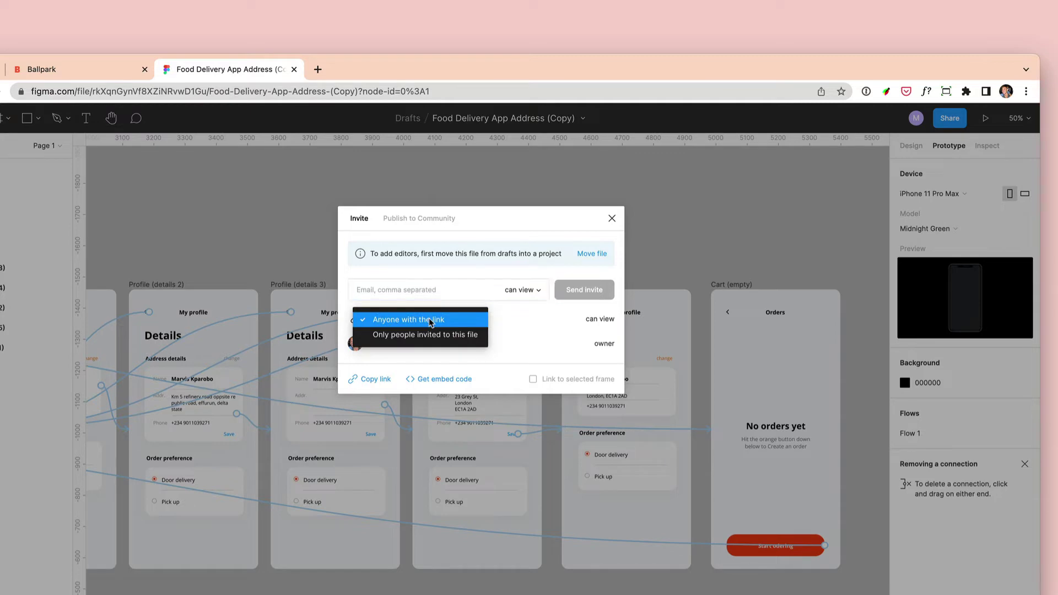
left_click(431, 323)
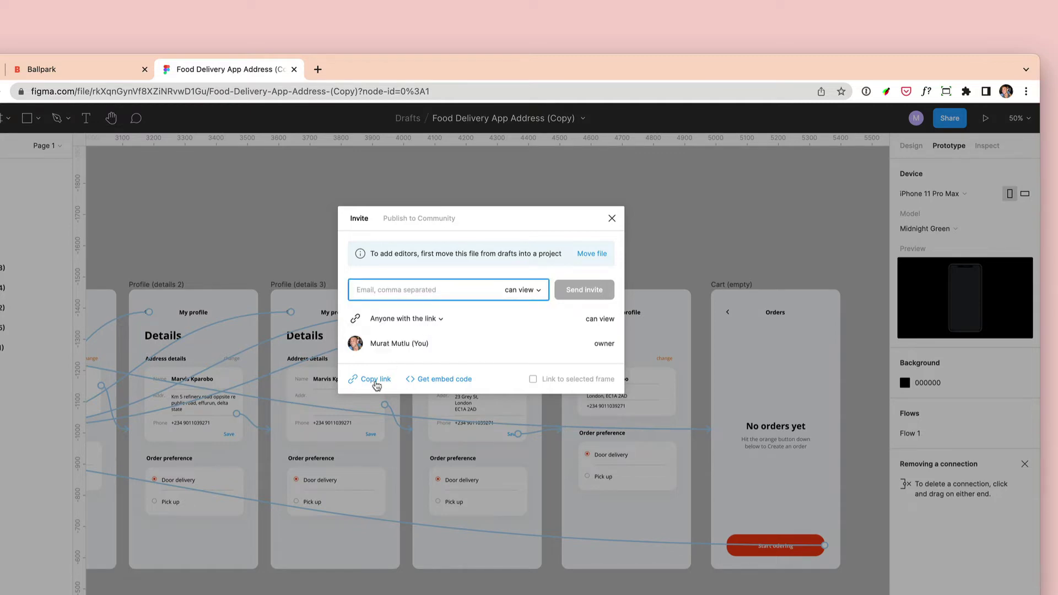
left_click(375, 385)
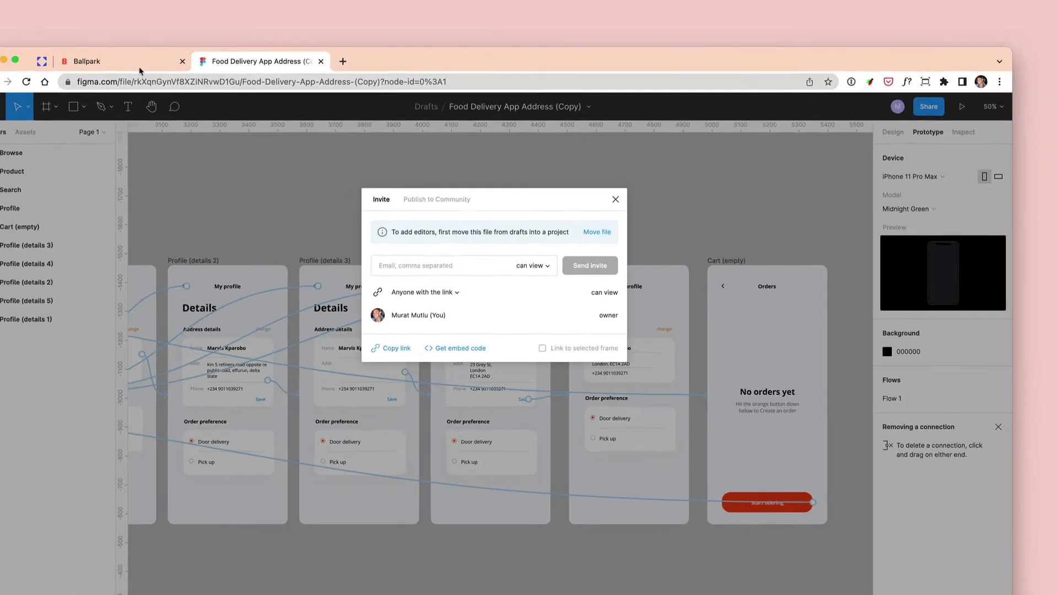
left_click(96, 76)
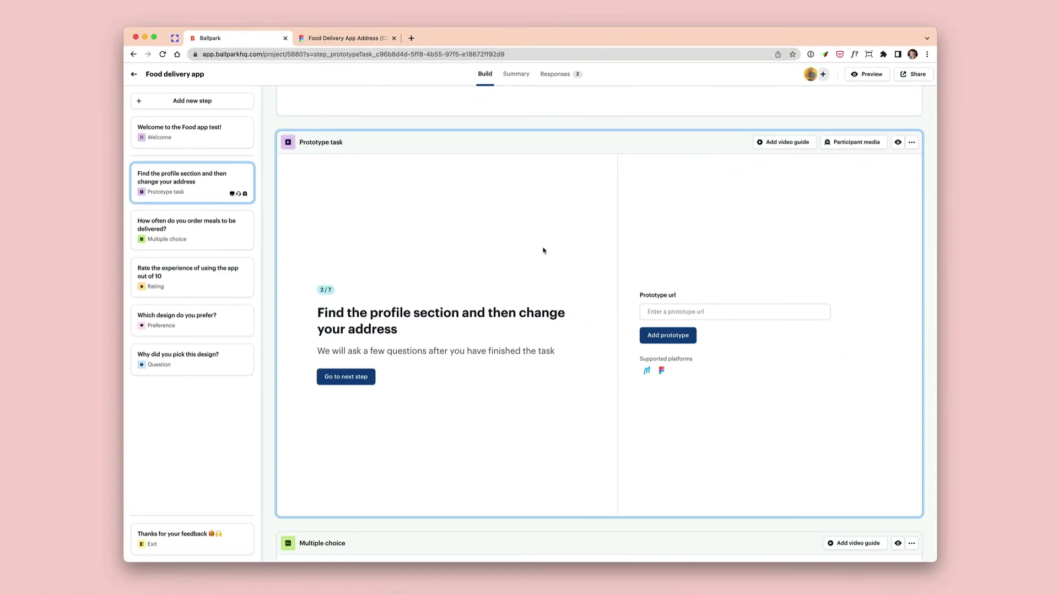
Paste the Figma share link into the Prototype url field and add the prototype.
left_click(671, 332)
key("ctrl+v")
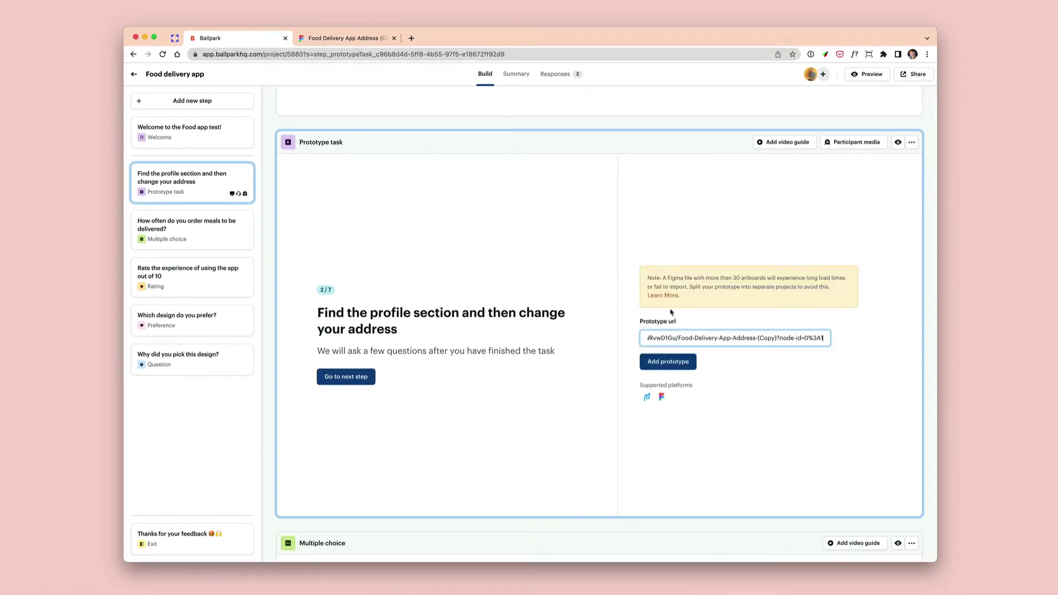
left_click(676, 361)
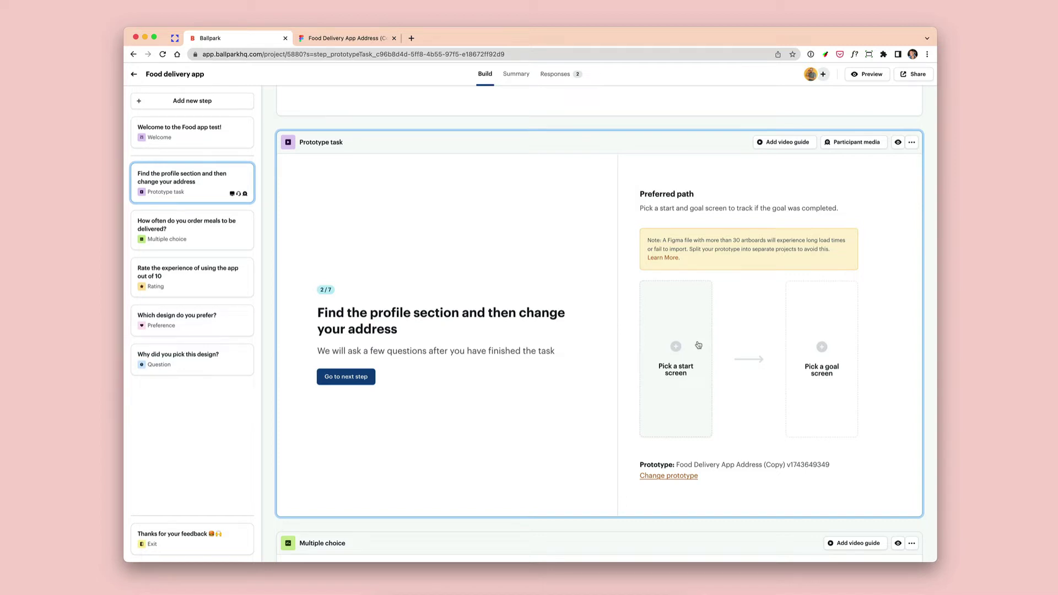
Set the preferred path from the Browse home screen to the Profile details 5 goal screen.
left_click(697, 344)
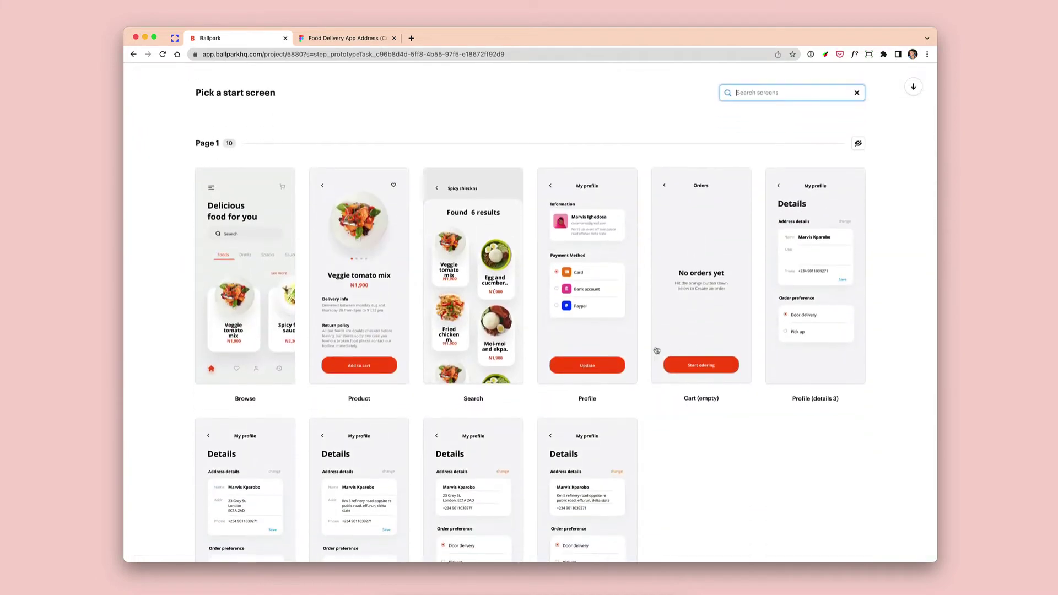
left_click(252, 287)
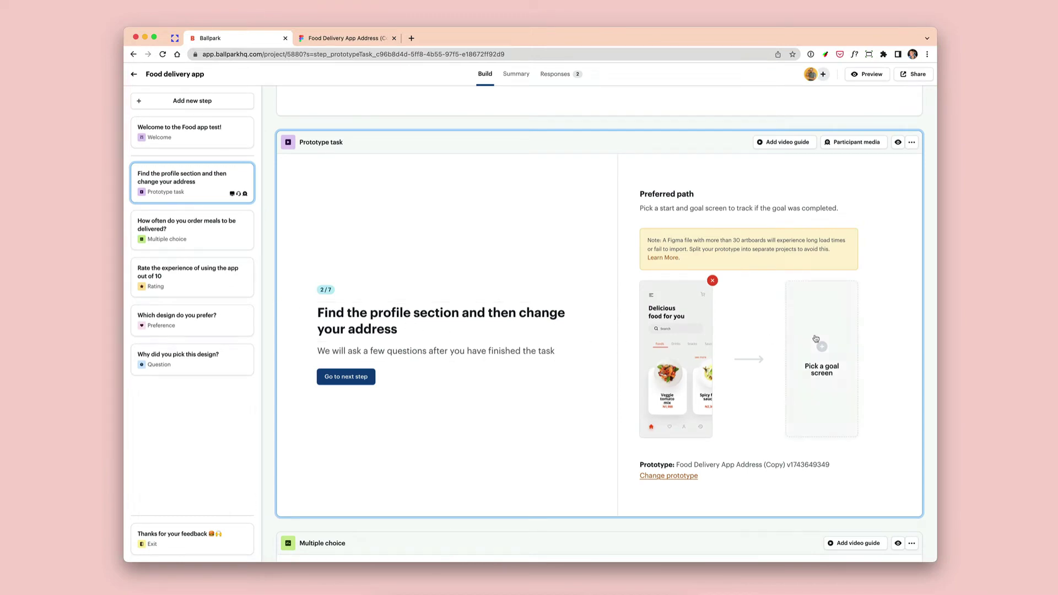
left_click(815, 343)
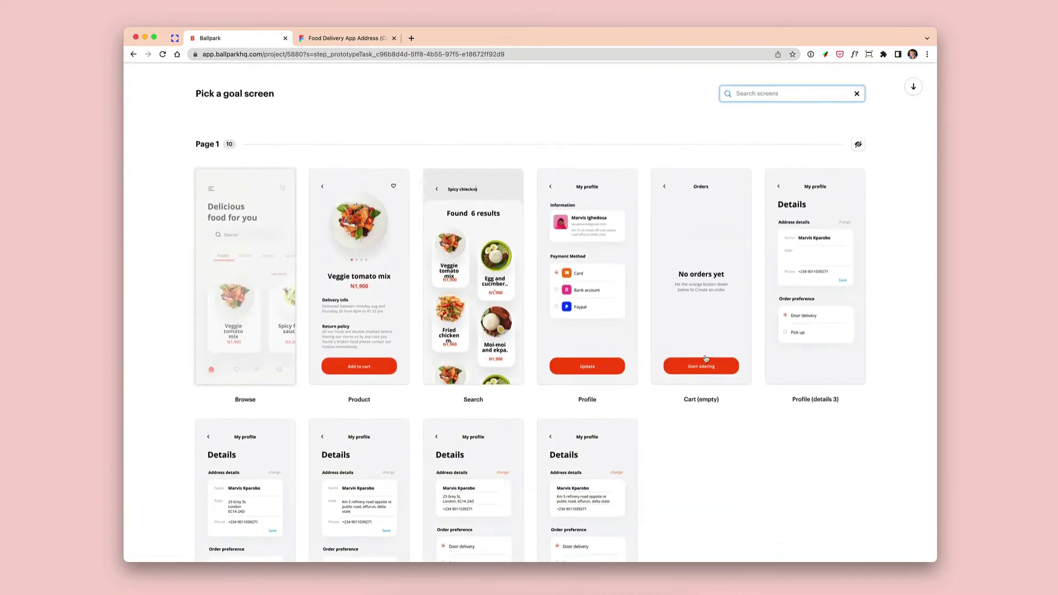
scroll(706, 358, "down", 2)
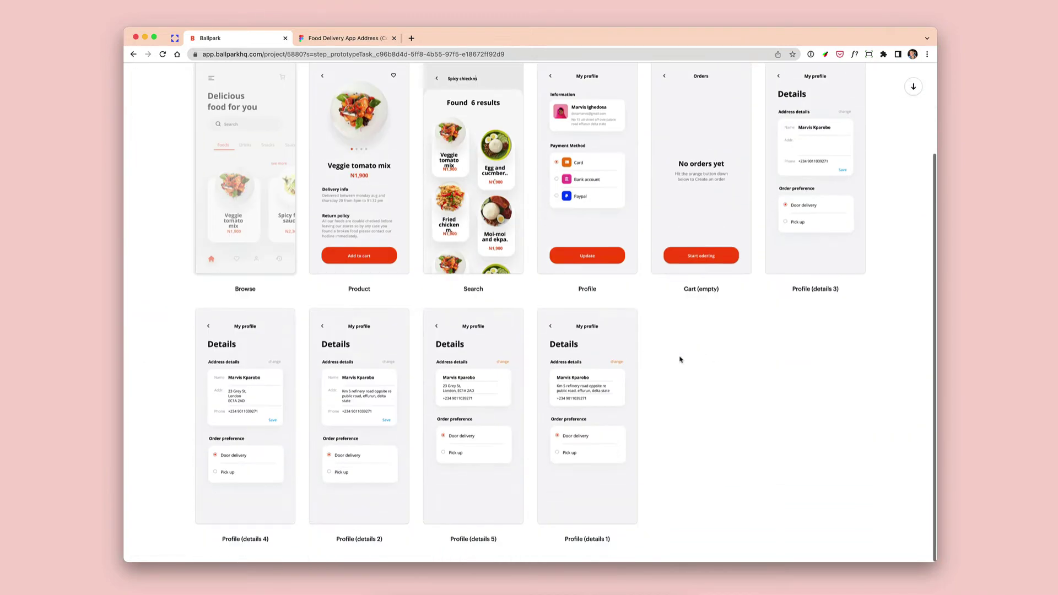
left_click(510, 396)
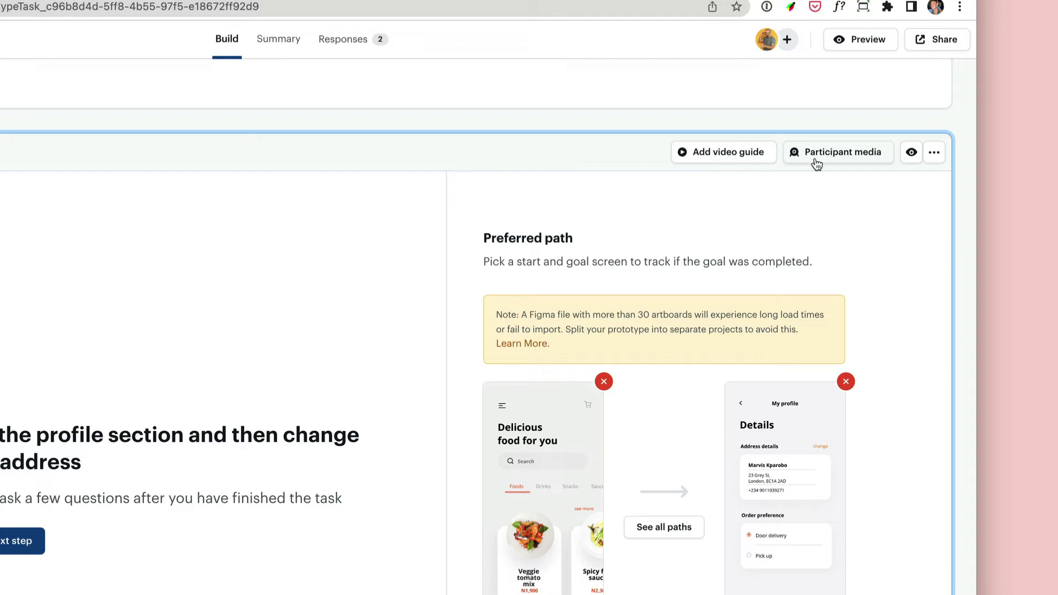
Turn on webcam and screen recording for the prototype task and drag it below the meal-frequency question.
left_click(815, 164)
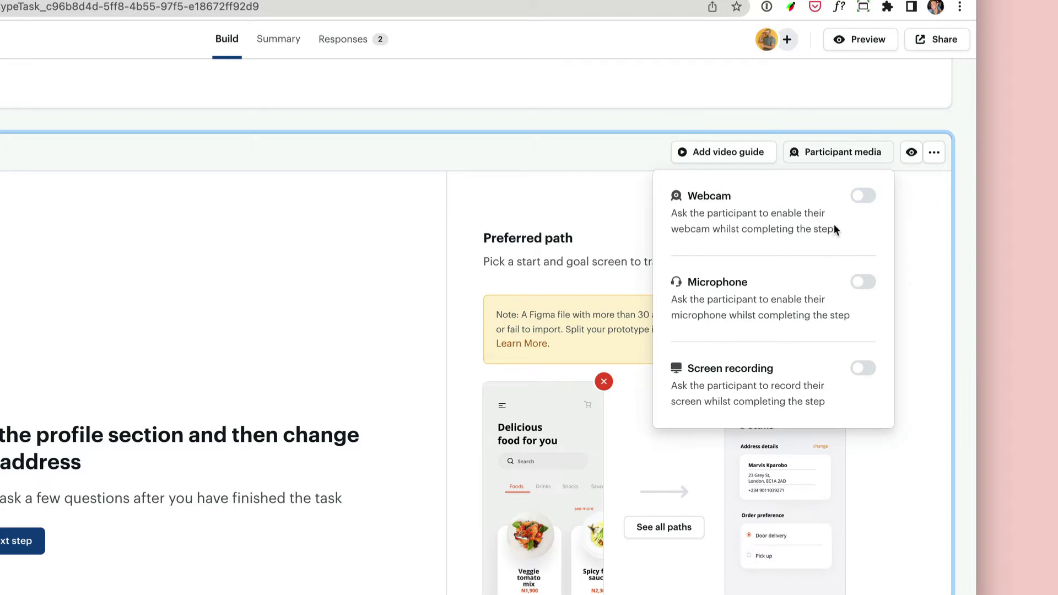
left_click(857, 199)
left_click(864, 370)
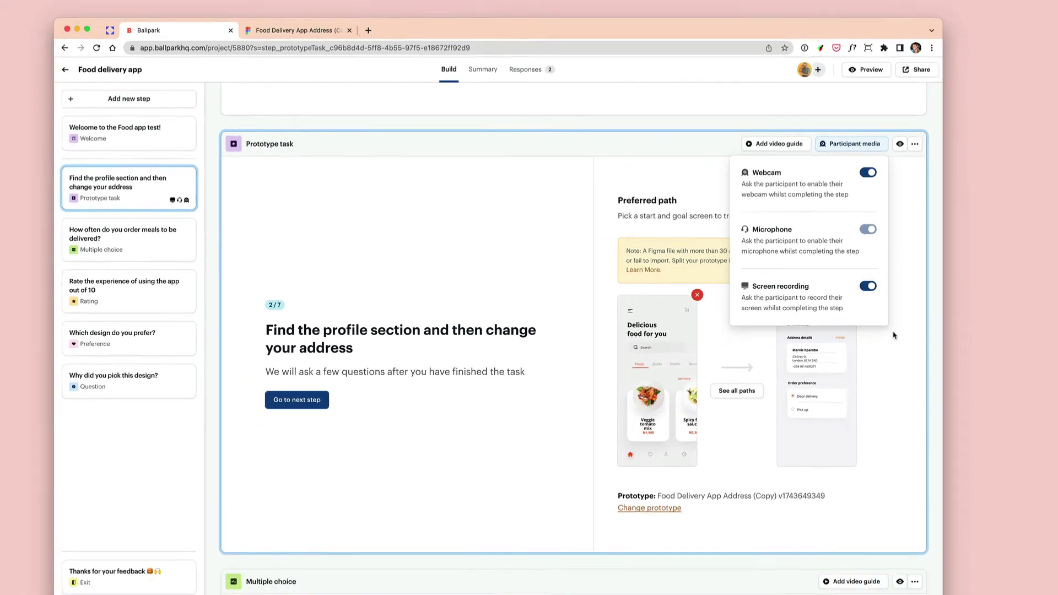
left_click(892, 333)
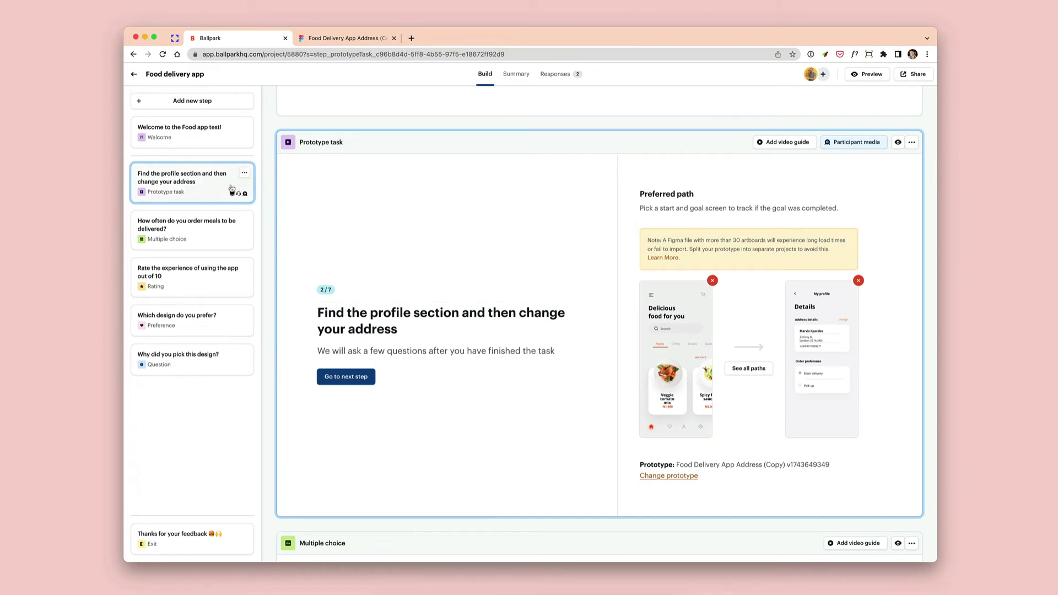
left_click_drag(232, 188, 232, 234)
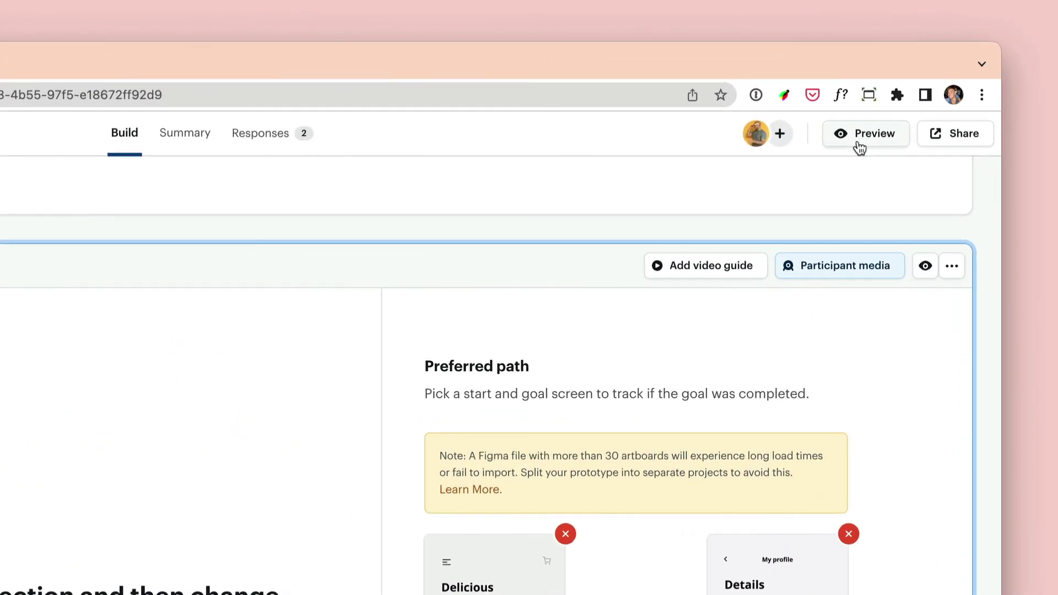
Preview the survey, answer 'Every 1-2 weeks', and advance to the webcam and microphone setup.
left_click(857, 144)
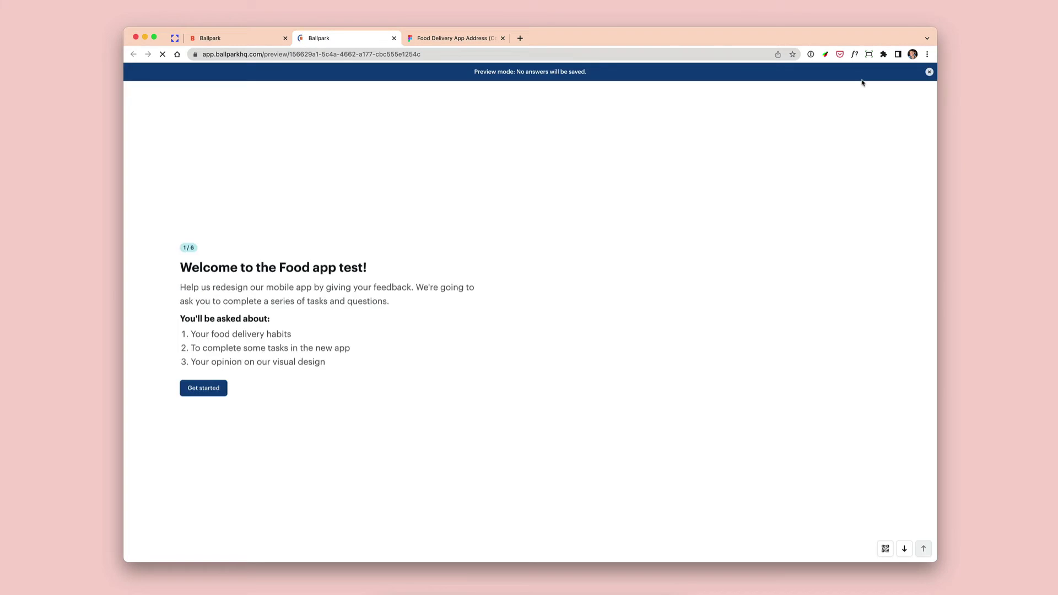
left_click(193, 389)
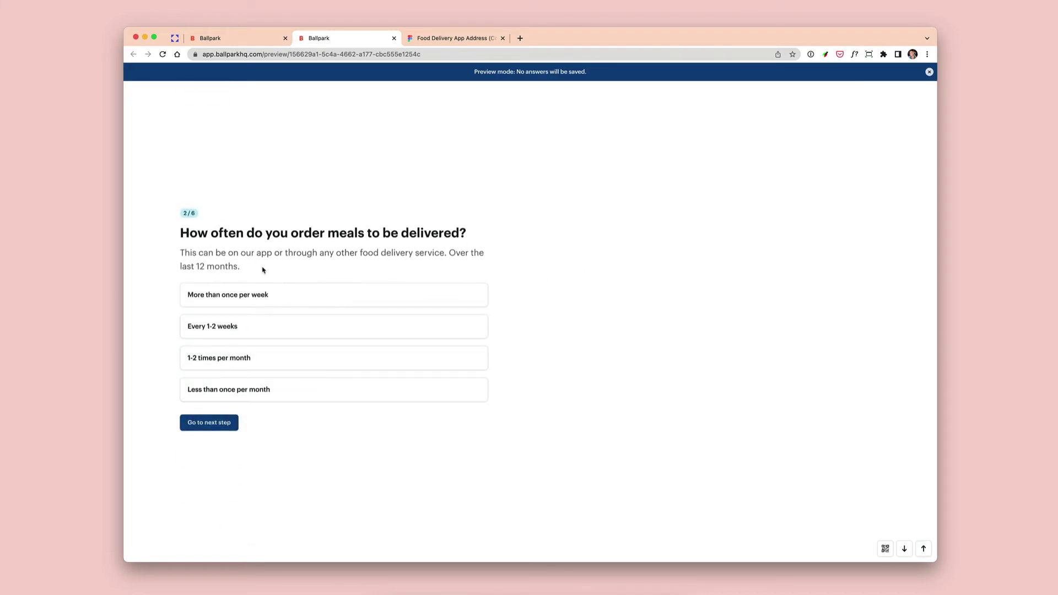
left_click(269, 328)
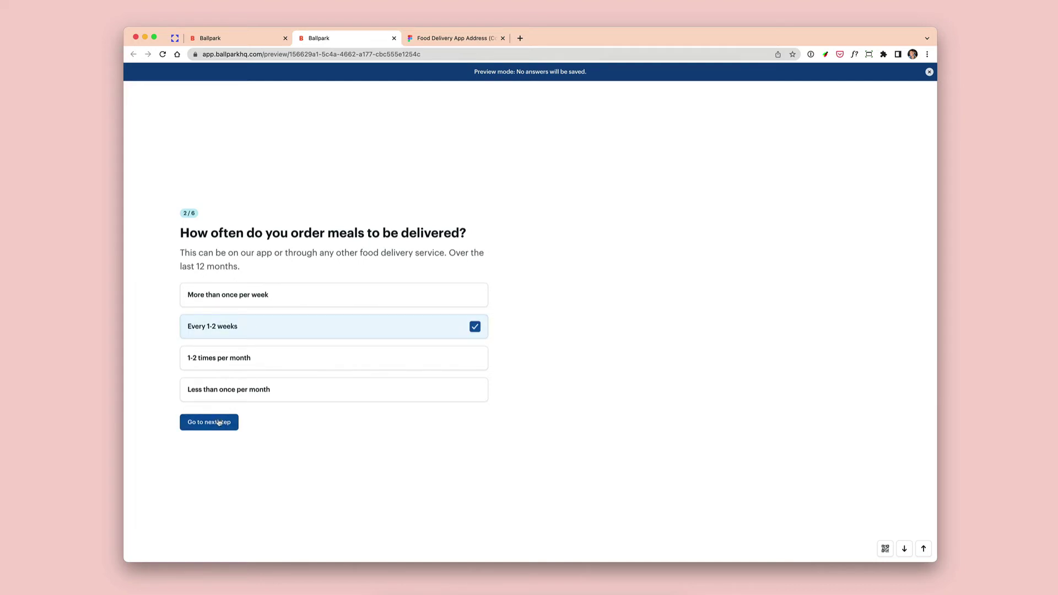
left_click(218, 422)
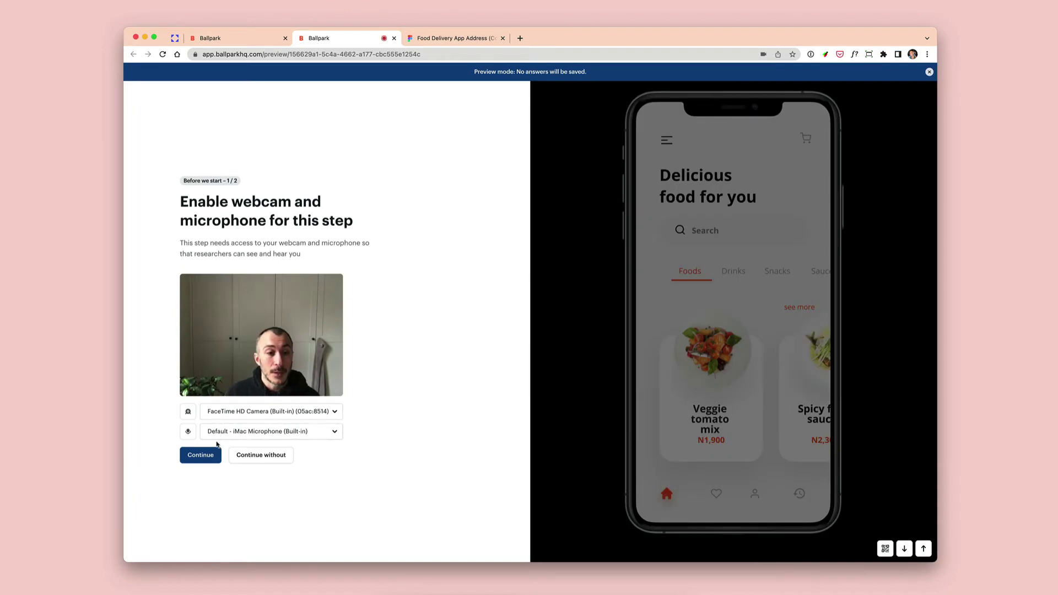
Continue past camera setup, share the survey's browser window, and start the address-change task.
left_click(210, 455)
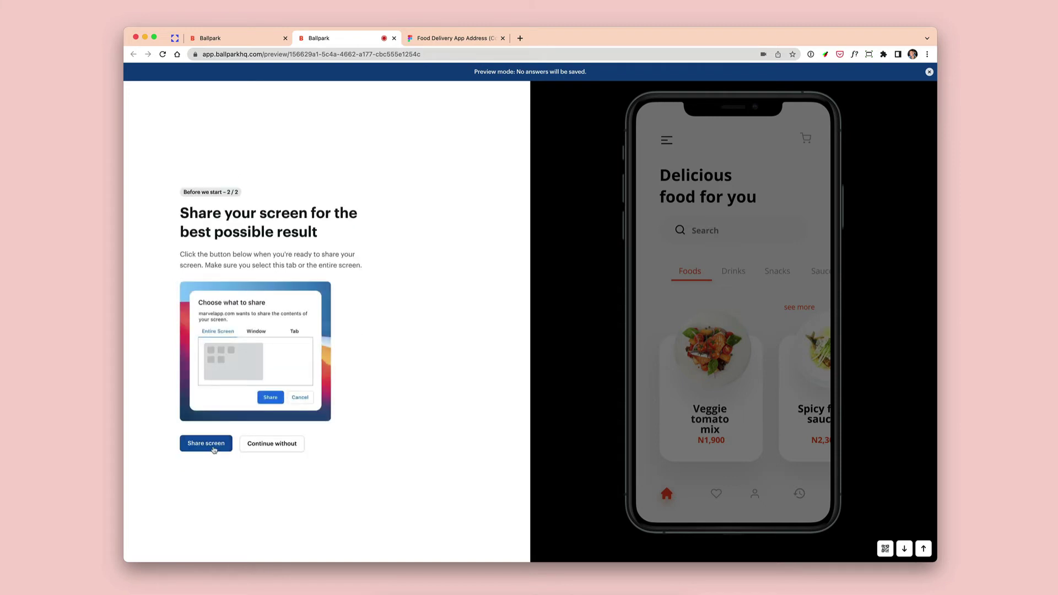
left_click(213, 449)
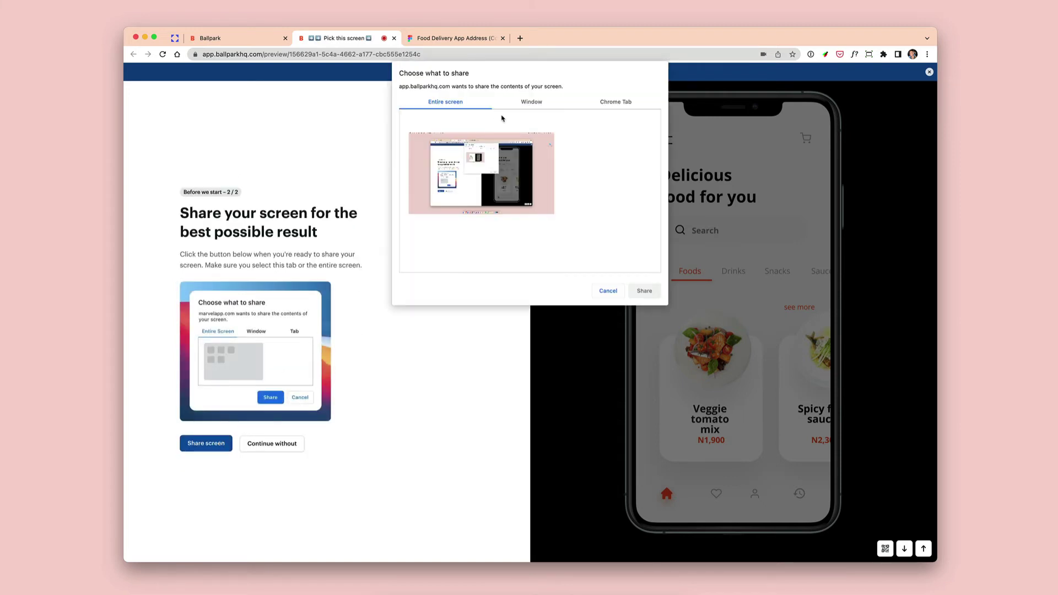
left_click(519, 106)
left_click(474, 127)
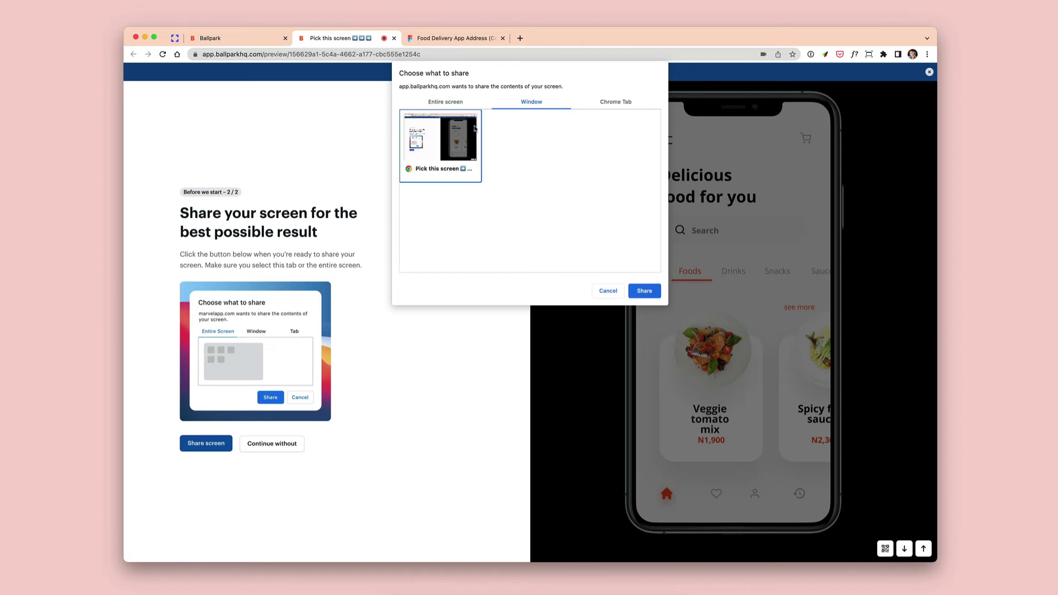
left_click(644, 290)
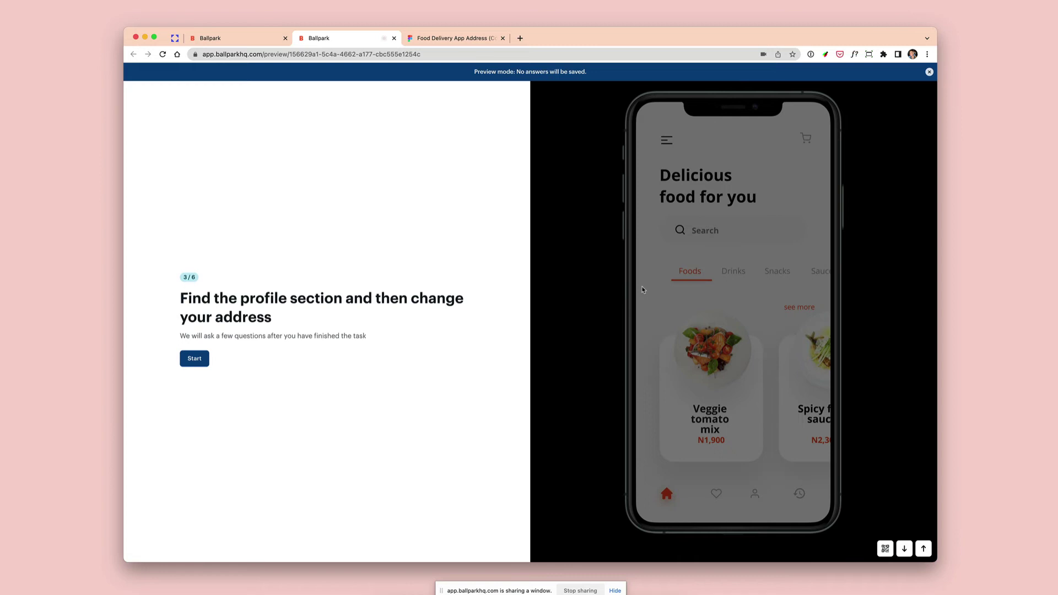
left_click(198, 358)
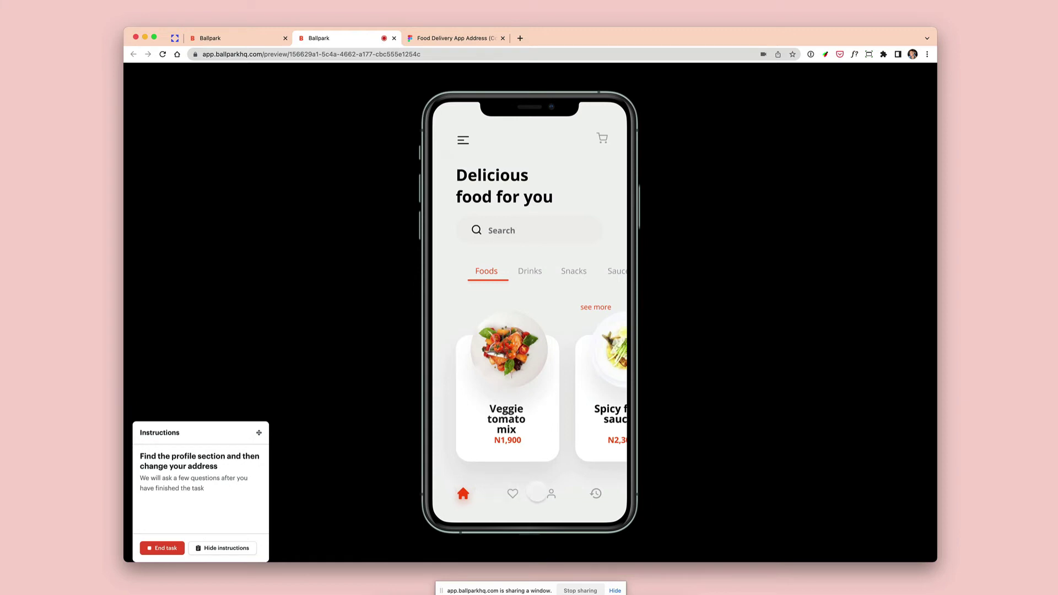
In the prototype, open the profile's address details, edit the address and save it.
left_click(548, 494)
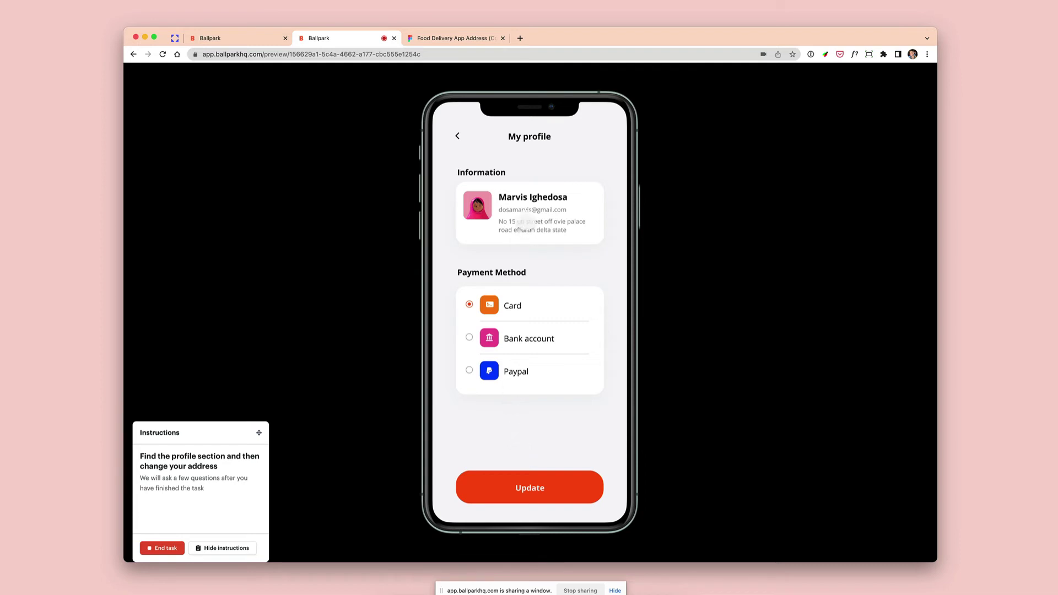
left_click(526, 225)
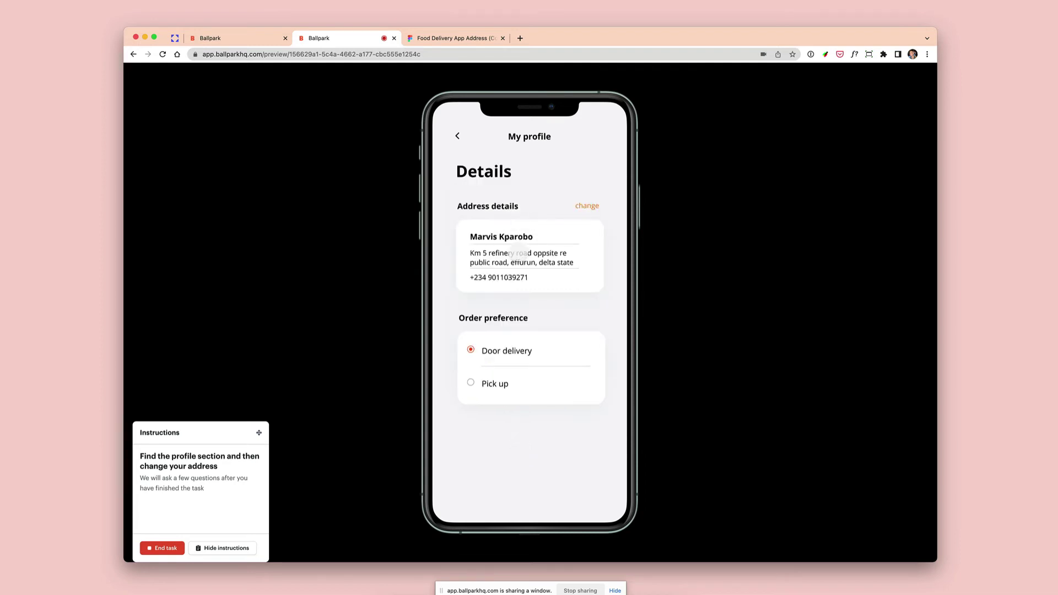
left_click(518, 254)
left_click(518, 263)
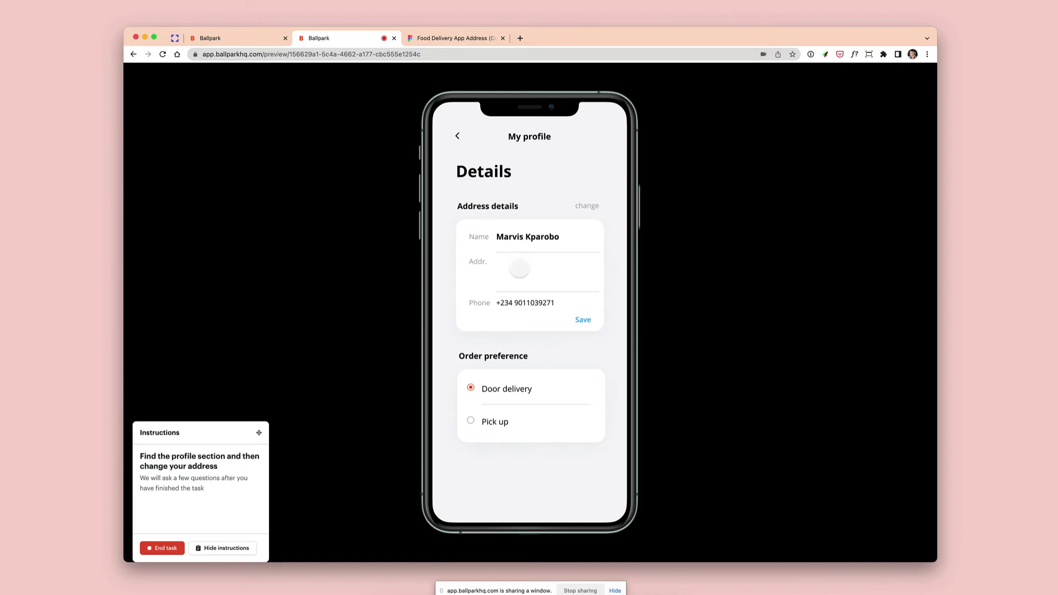
left_click(581, 320)
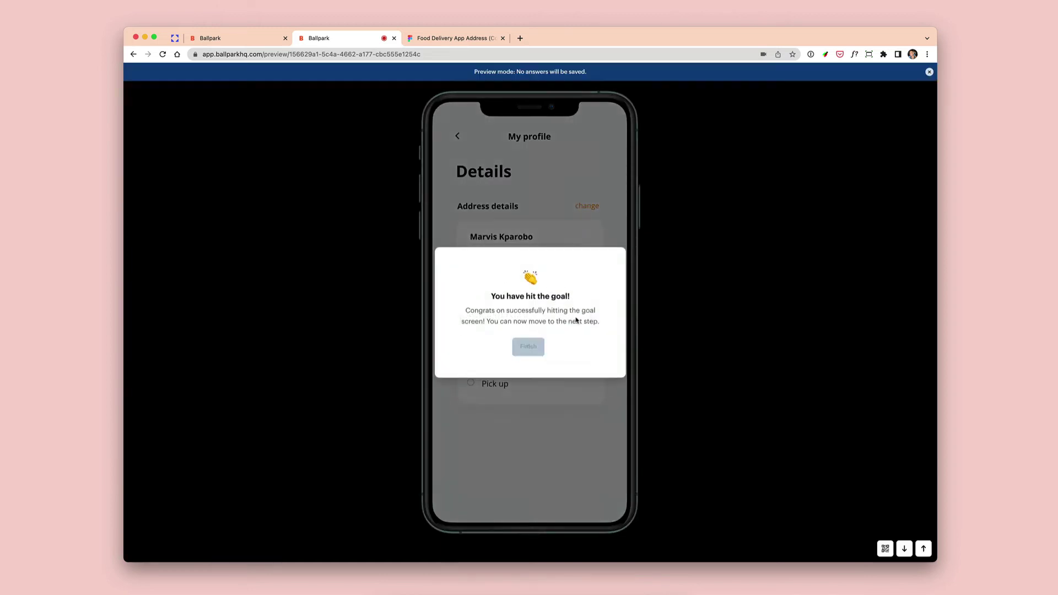
Finish the prototype task and rate the app 9 out of 10.
left_click(530, 346)
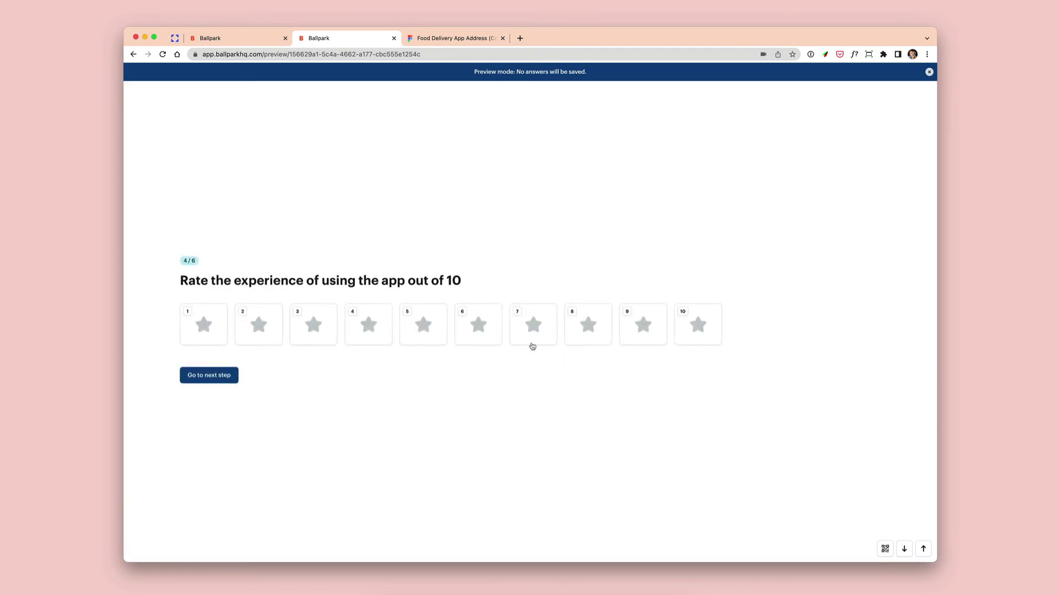
left_click(638, 339)
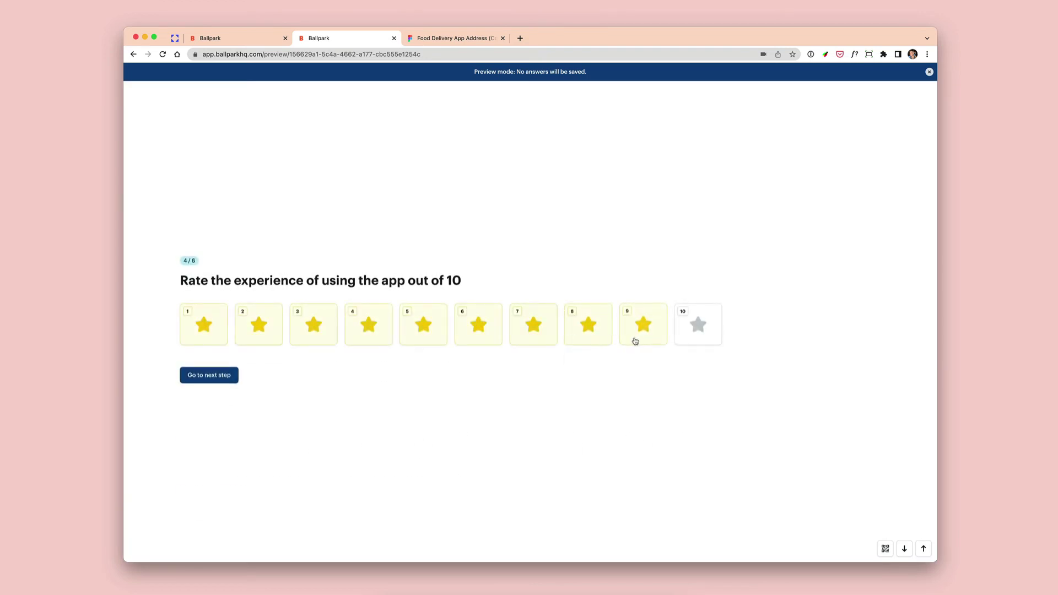
left_click(217, 375)
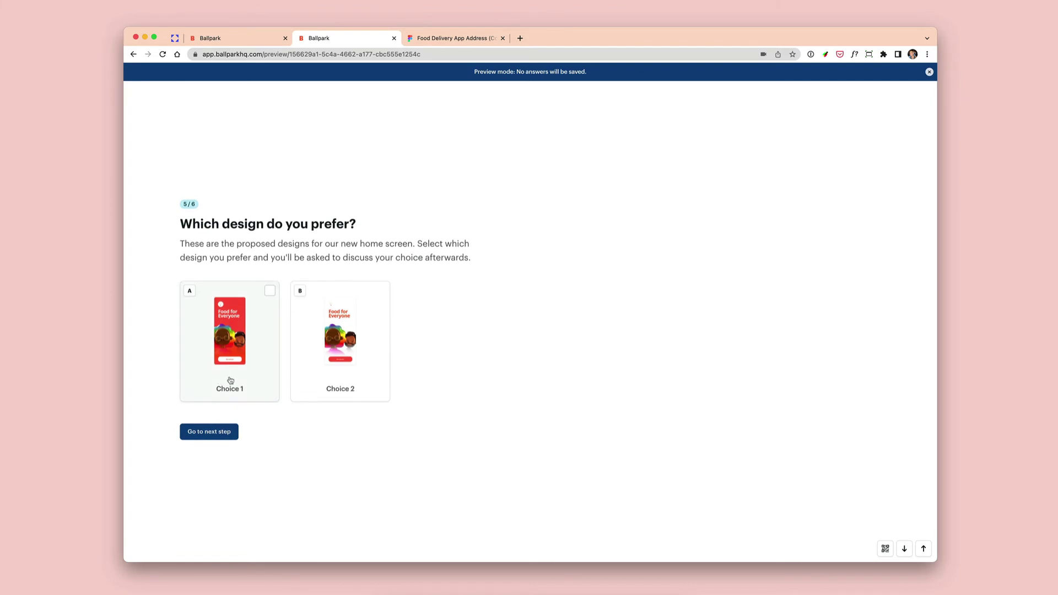
Choose Choice 1 as the preferred design, answer 'It looks great', and finish the preview.
left_click(232, 381)
left_click(214, 431)
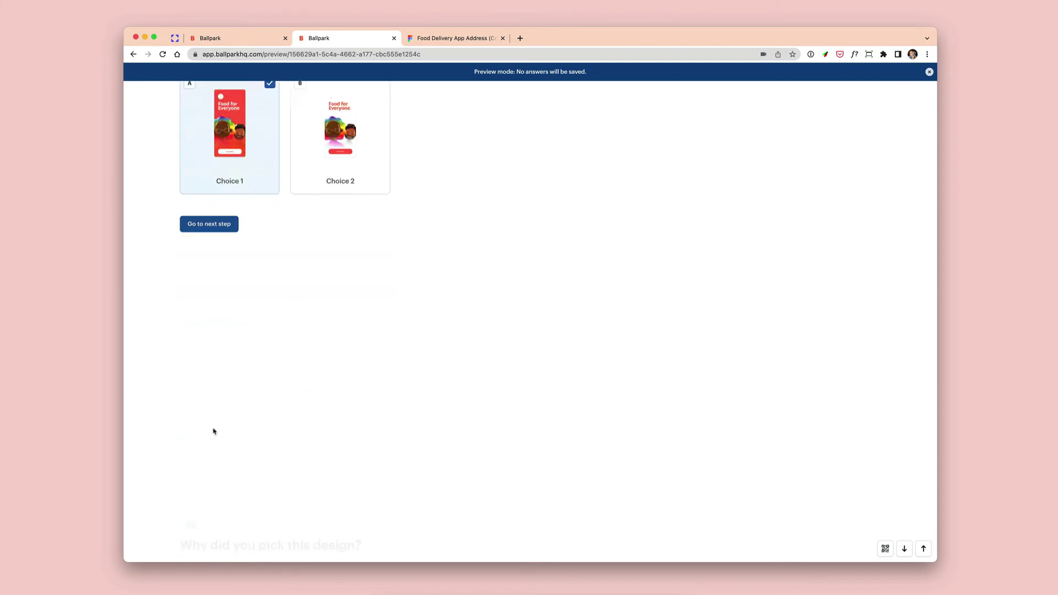
type("It looks great")
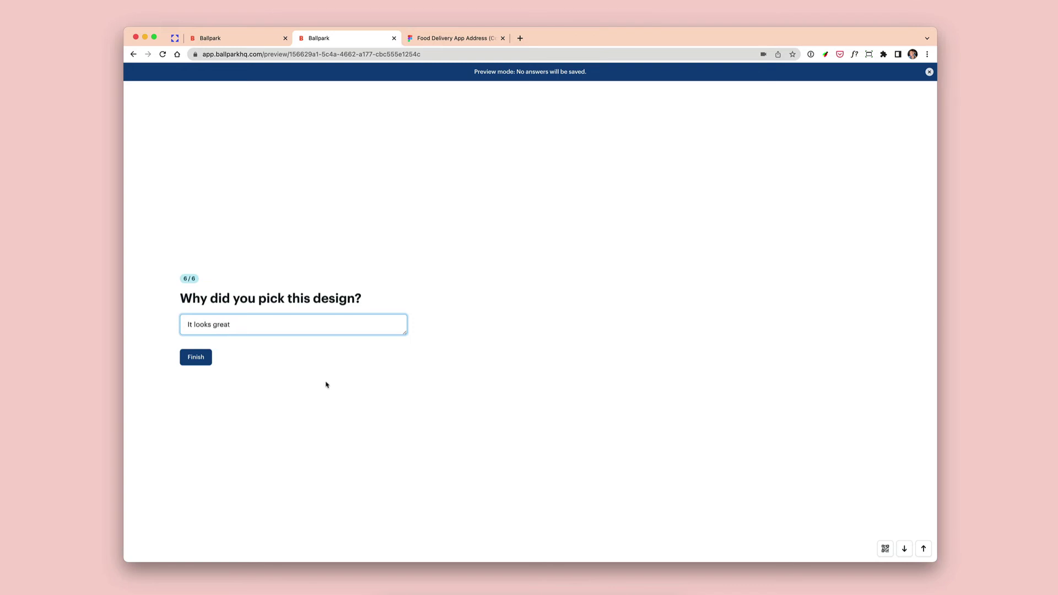
left_click(185, 354)
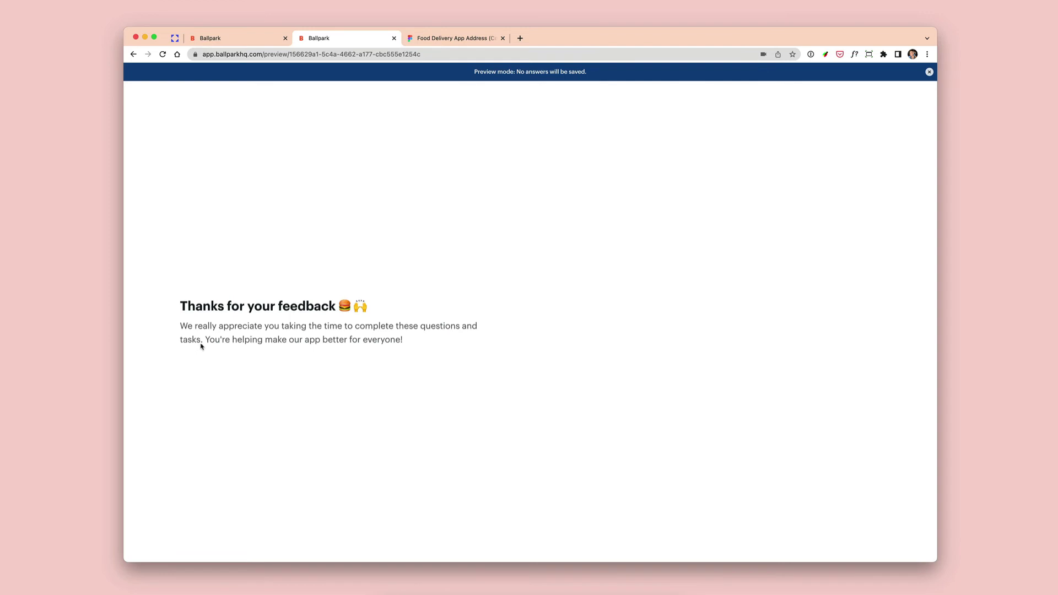
Return to the Food delivery app survey and view the participant's 8 April 2022 response.
left_click(250, 42)
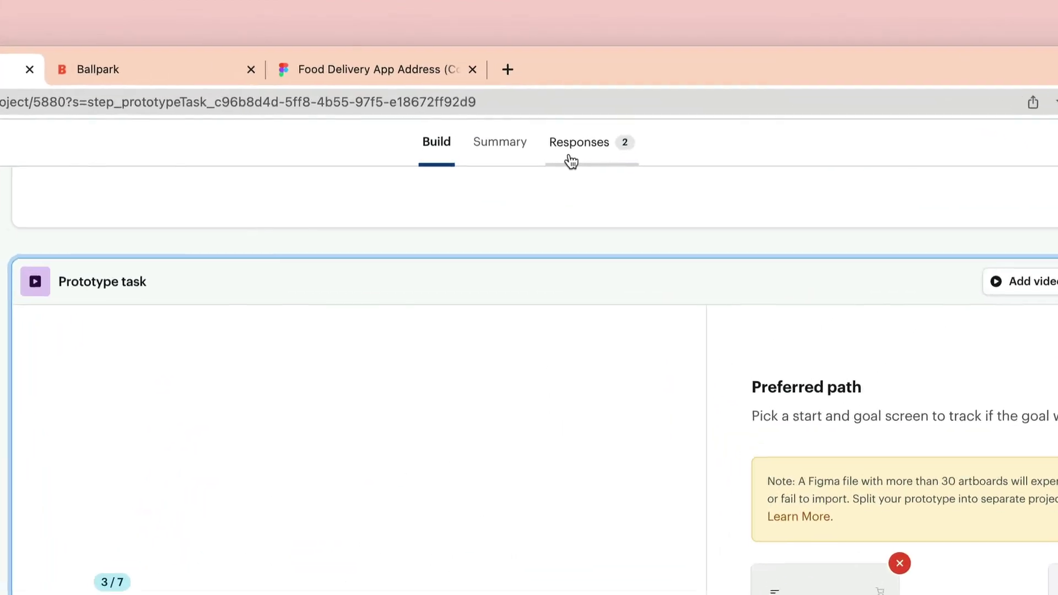
left_click(570, 160)
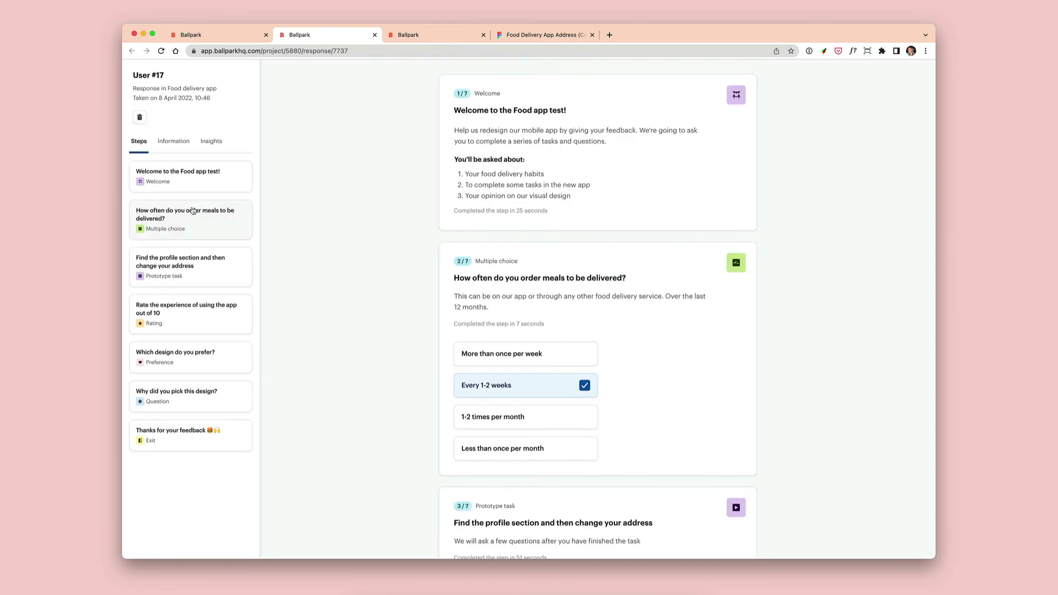
scroll(314, 217, "down", 4)
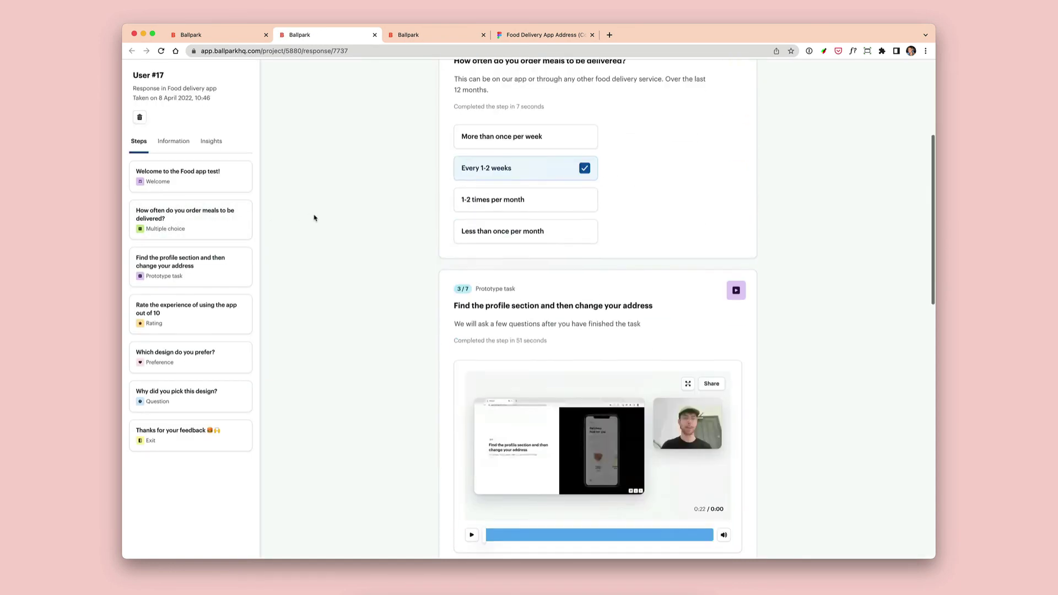
scroll(314, 217, "up", 4)
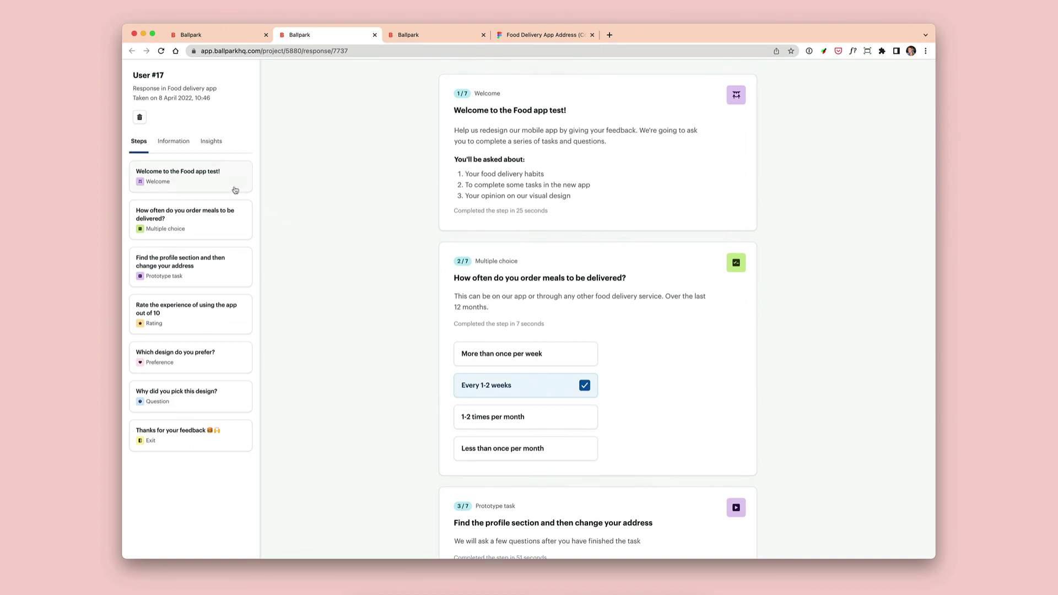
Play the participant's prototype task recording enlarged, after results showing 40% misclicks and 0:22 duration.
left_click(236, 257)
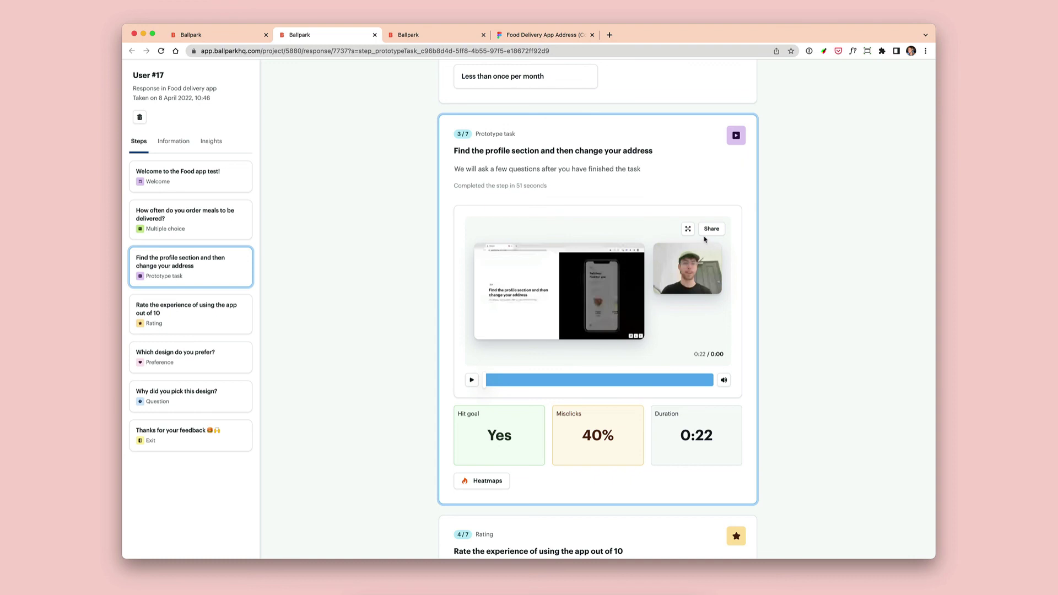
left_click(687, 229)
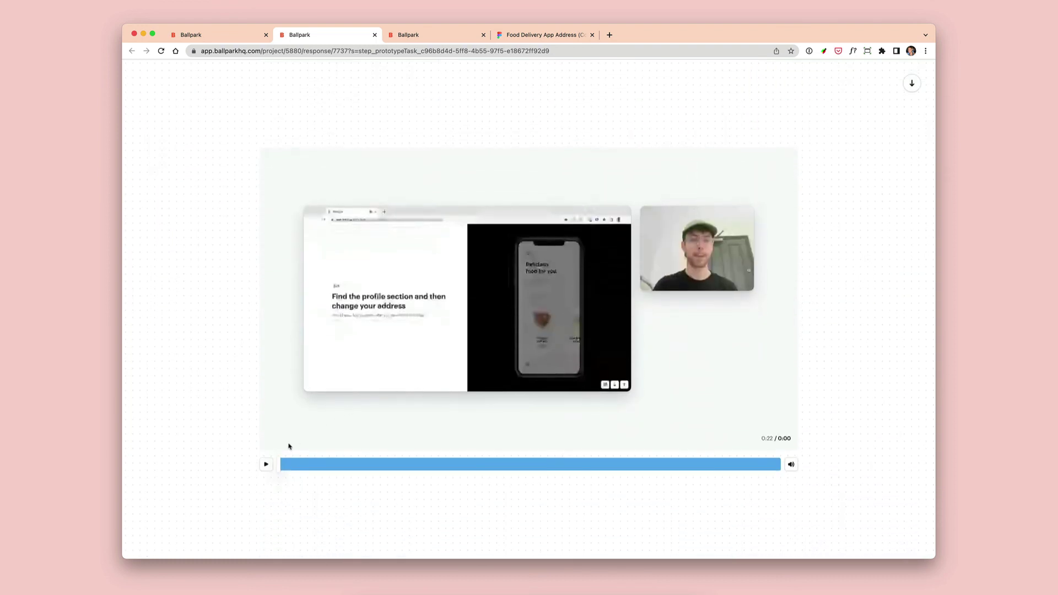
left_click(266, 464)
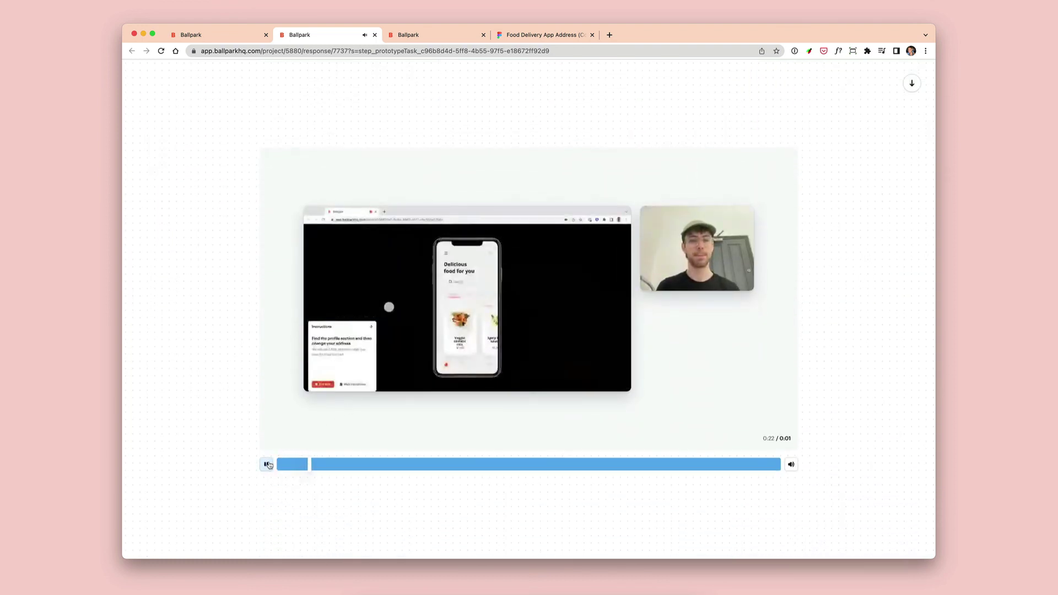